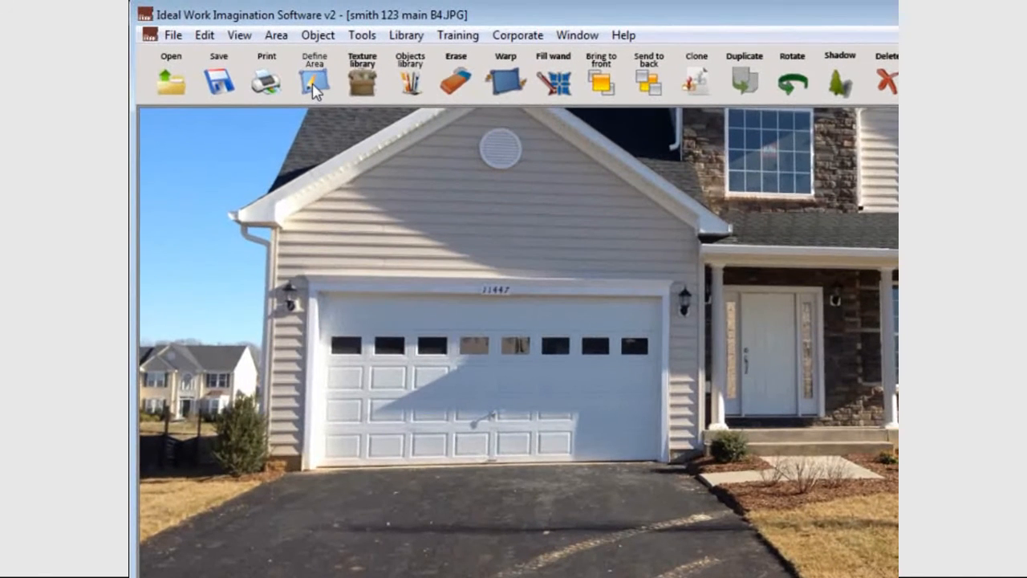
left_click(315, 86)
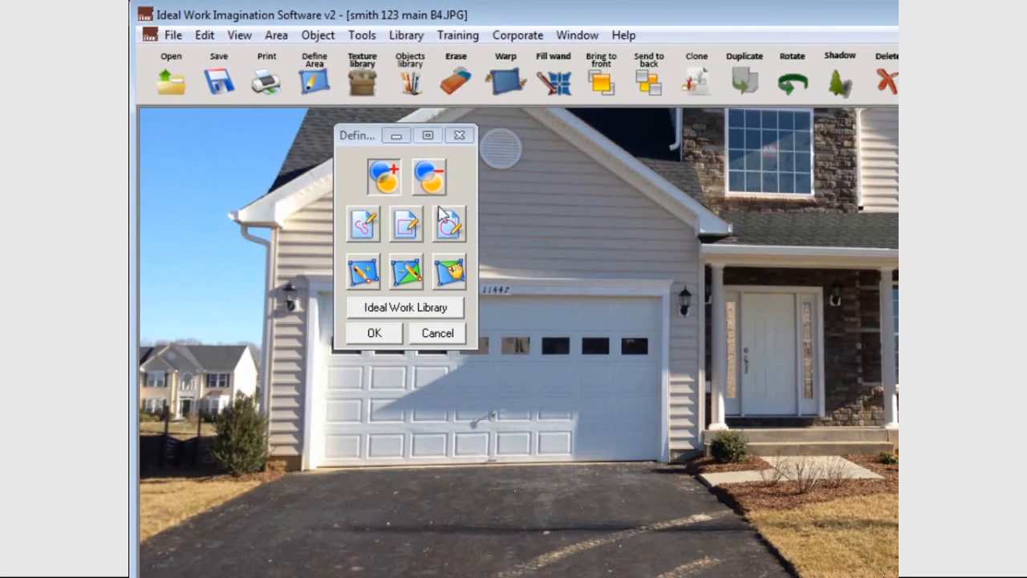
left_click(365, 229)
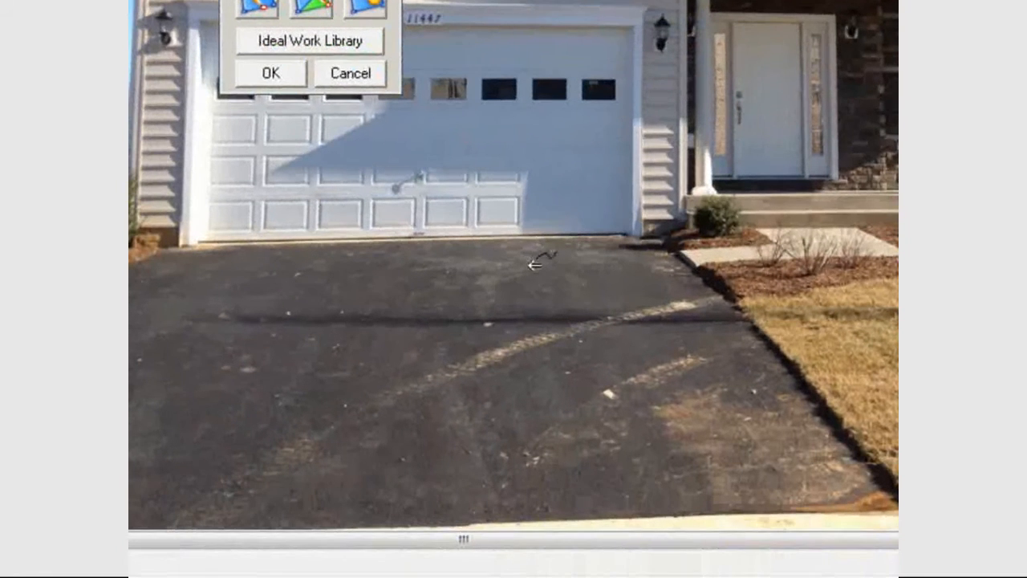
left_click_drag(579, 483, 503, 504)
mouse_move(433, 289)
left_mouse_down()
mouse_move(526, 412)
mouse_move(325, 398)
mouse_move(310, 311)
mouse_move(340, 305)
mouse_move(206, 225)
left_mouse_up()
left_click(205, 225)
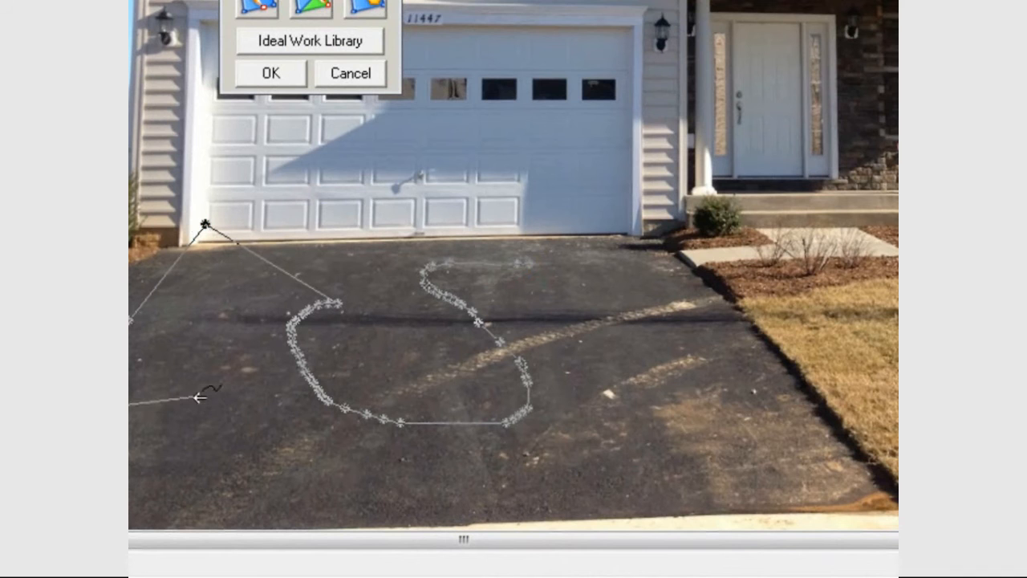
left_click(231, 410)
left_click(230, 471)
left_click(409, 471)
left_click(560, 319)
left_click(389, 319)
left_click(389, 210)
left_click(626, 210)
left_click(633, 392)
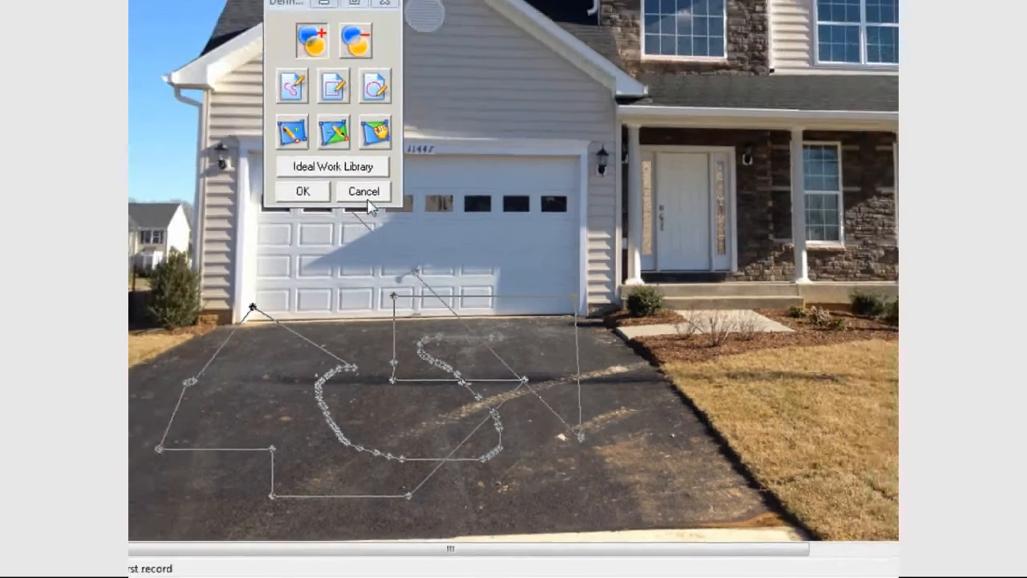
left_click(351, 73)
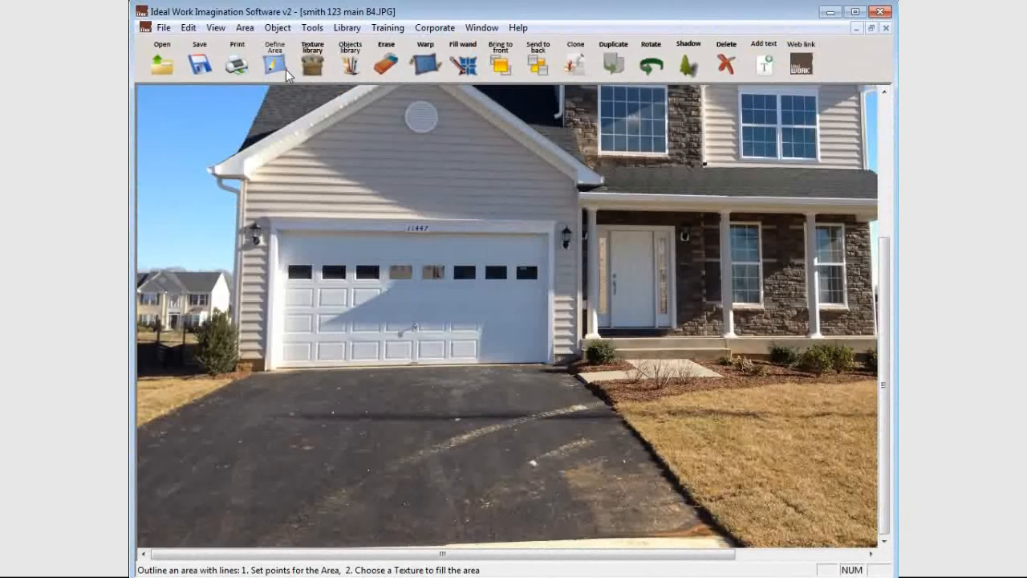
Define a freehand area that traces the asphalt driveway from the garage front to the street edge.
left_click(286, 69)
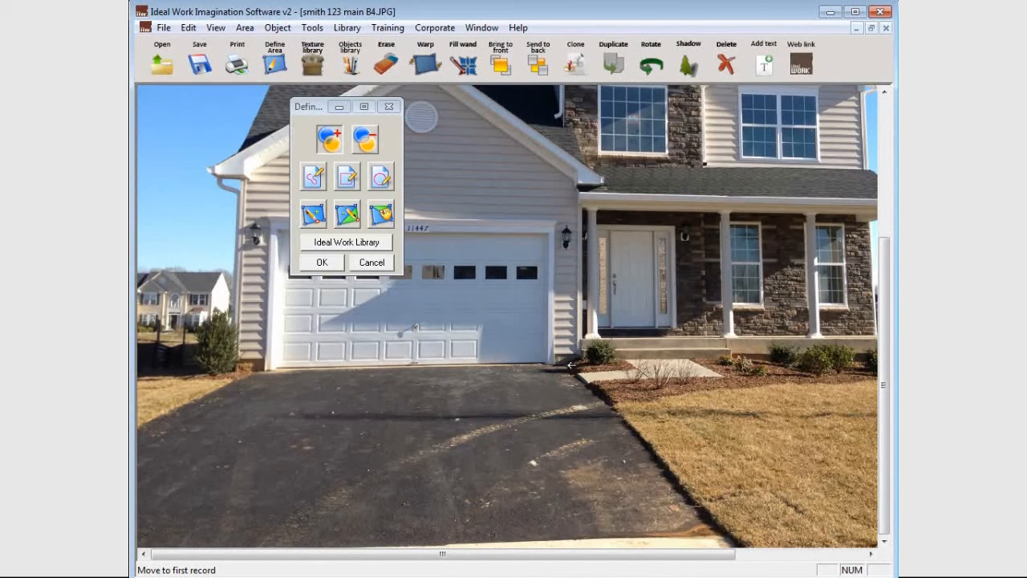
left_click(565, 365)
left_click(731, 534)
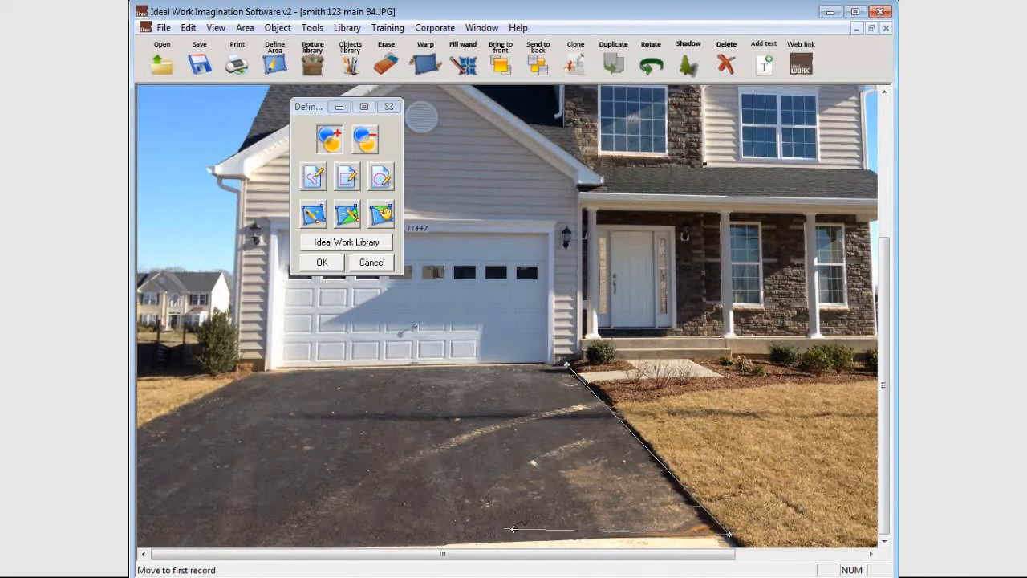
left_click(381, 544)
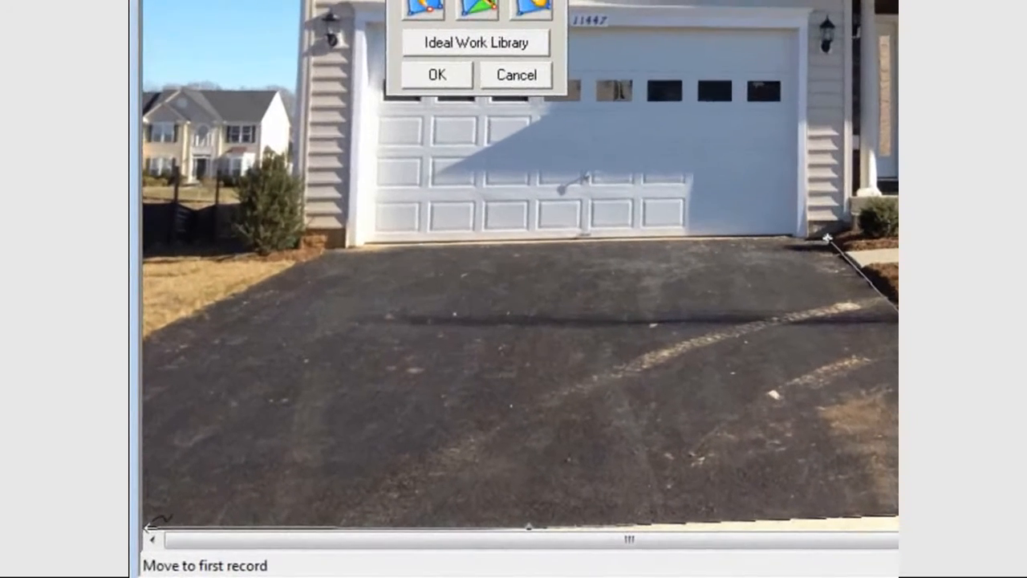
left_click(138, 546)
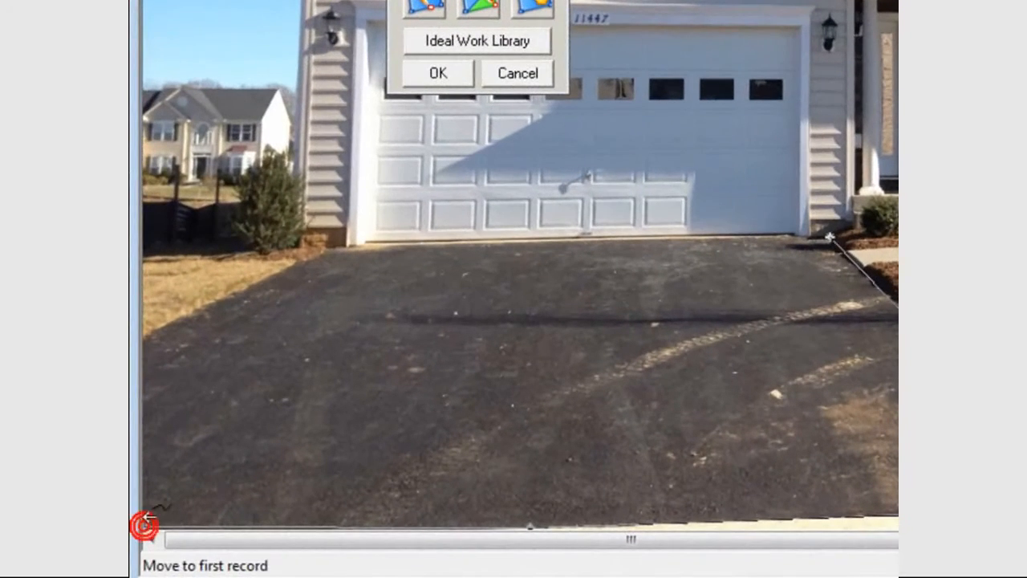
left_click(147, 338)
left_click(331, 248)
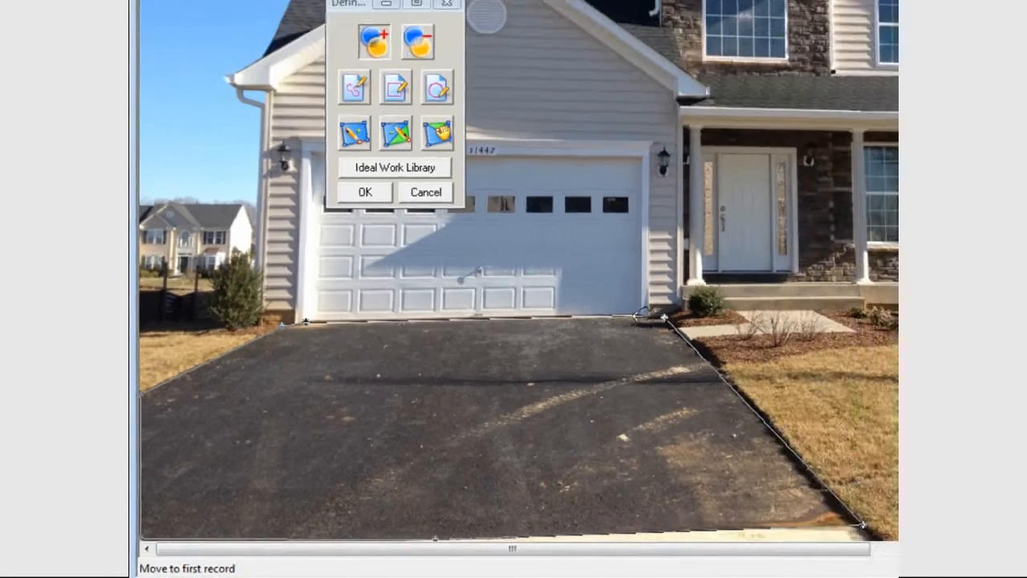
left_click(639, 315)
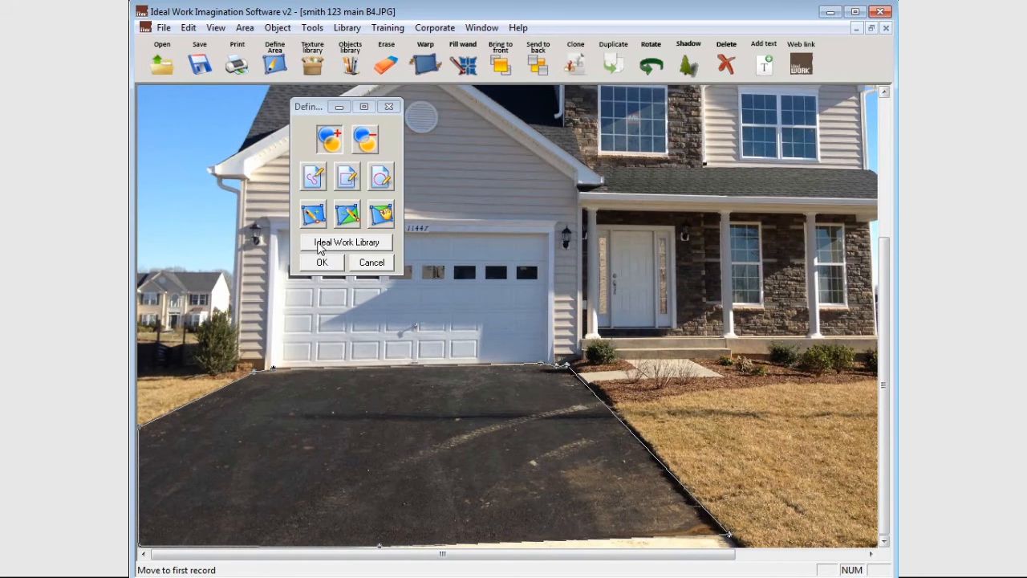
Open the Ideal Work Library for the driveway area, move its window clear of the driveway and narrow the texture selection window.
left_click(372, 246)
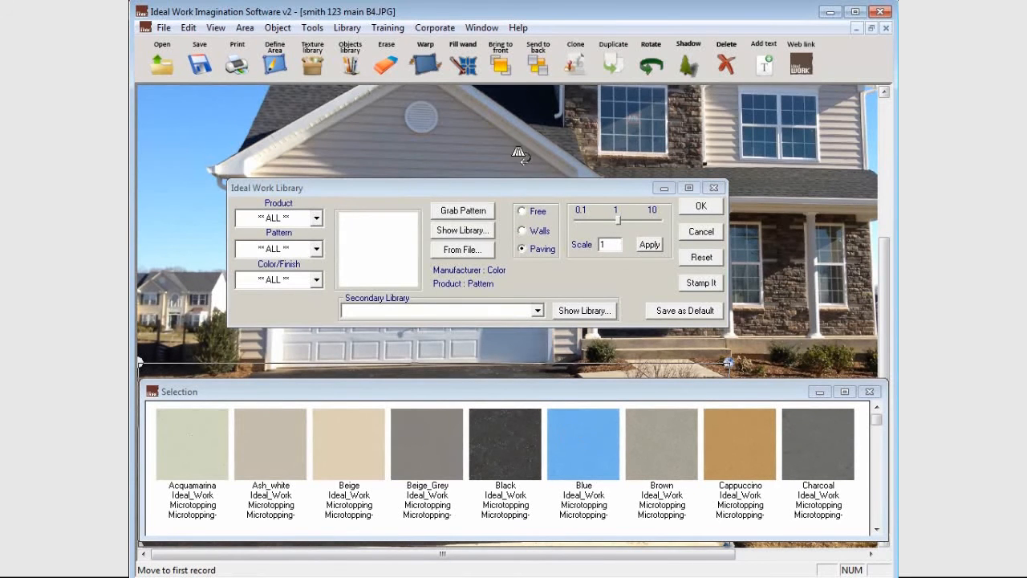
left_click_drag(522, 189, 521, 18)
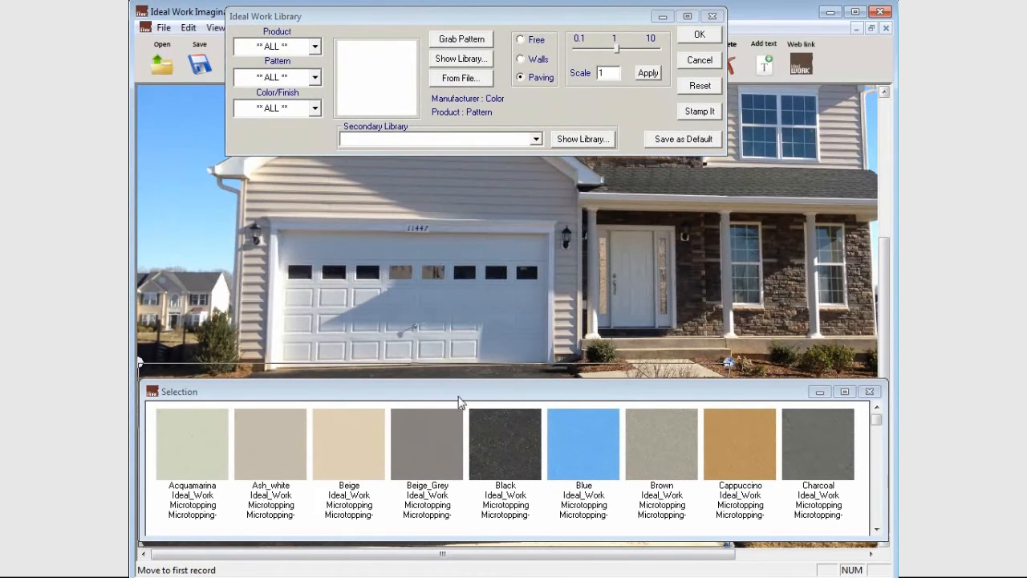
left_click_drag(568, 398, 570, 175)
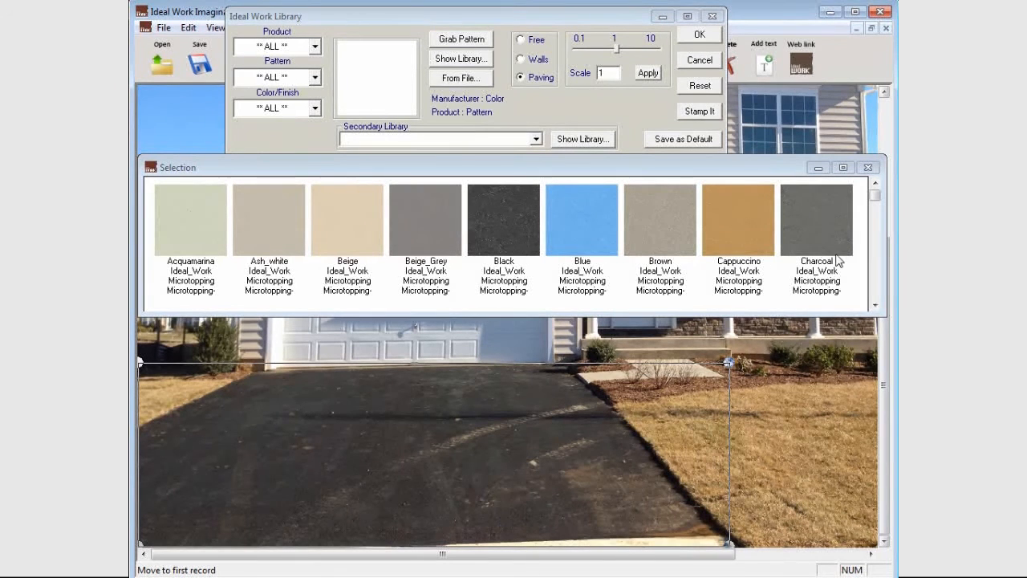
left_click_drag(885, 314, 264, 531)
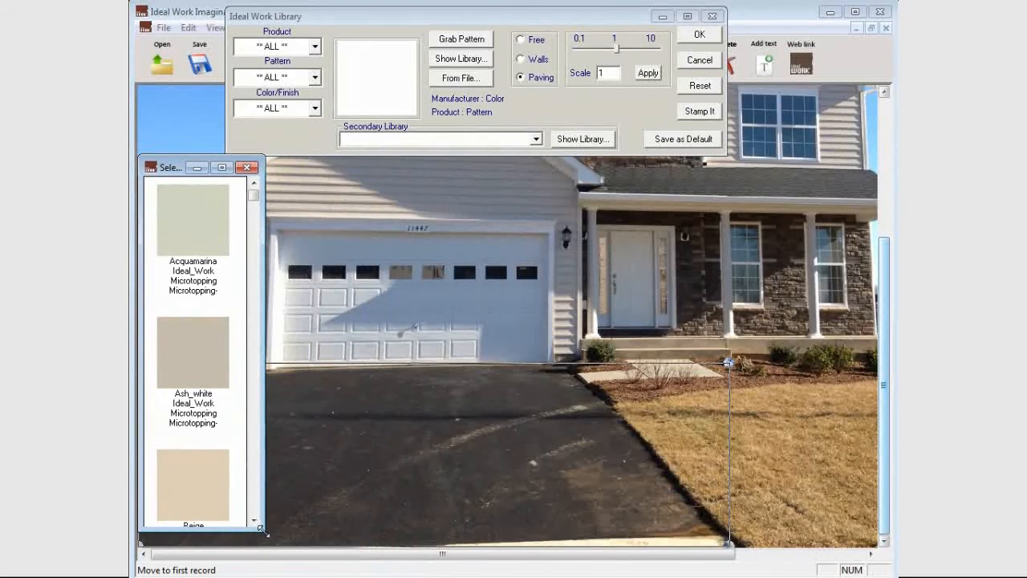
Close and reshow the texture selection window, placing it beside the driveway so the area stays in view.
left_click(246, 169)
left_click(464, 59)
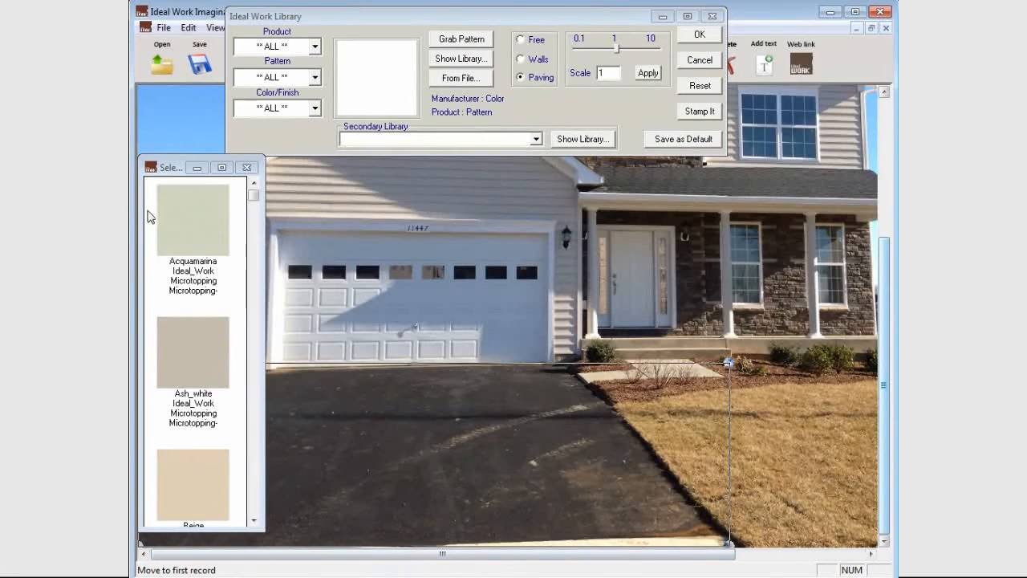
left_click_drag(171, 167, 782, 99)
left_click(855, 101)
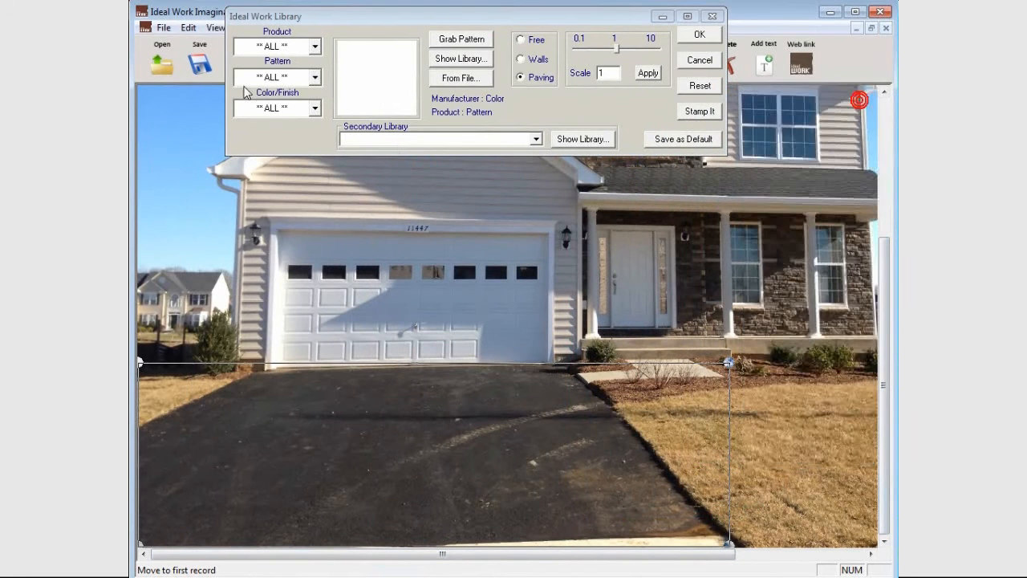
left_click(437, 59)
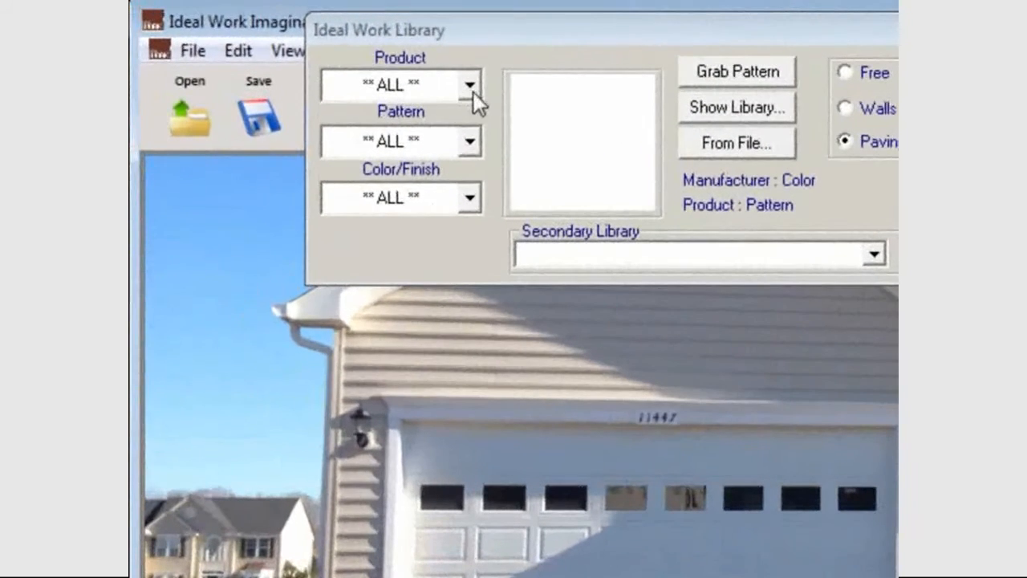
Filter the library to the Stamped_Concrete product.
left_click(316, 46)
left_click_drag(472, 169, 476, 301)
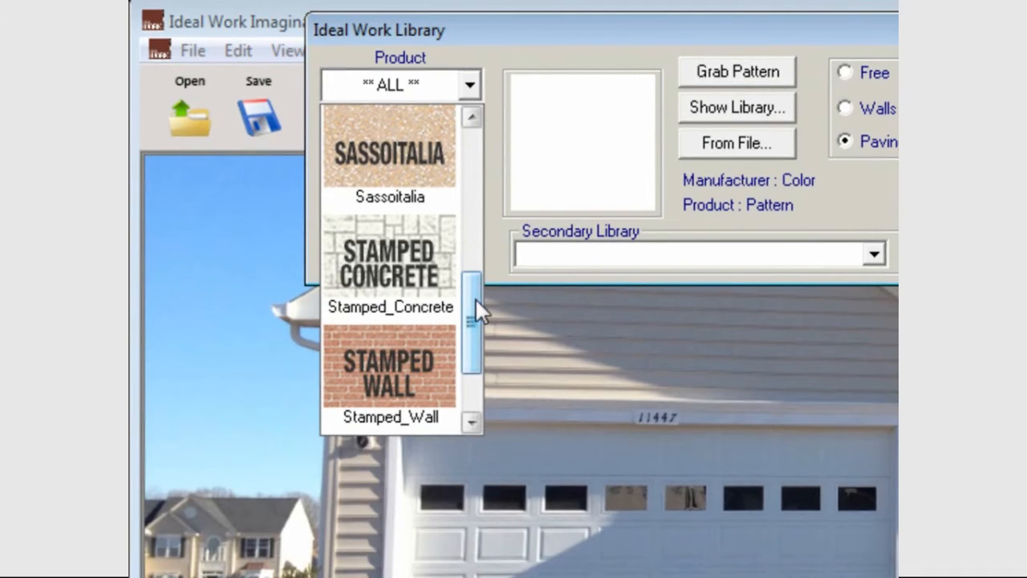
left_click(379, 252)
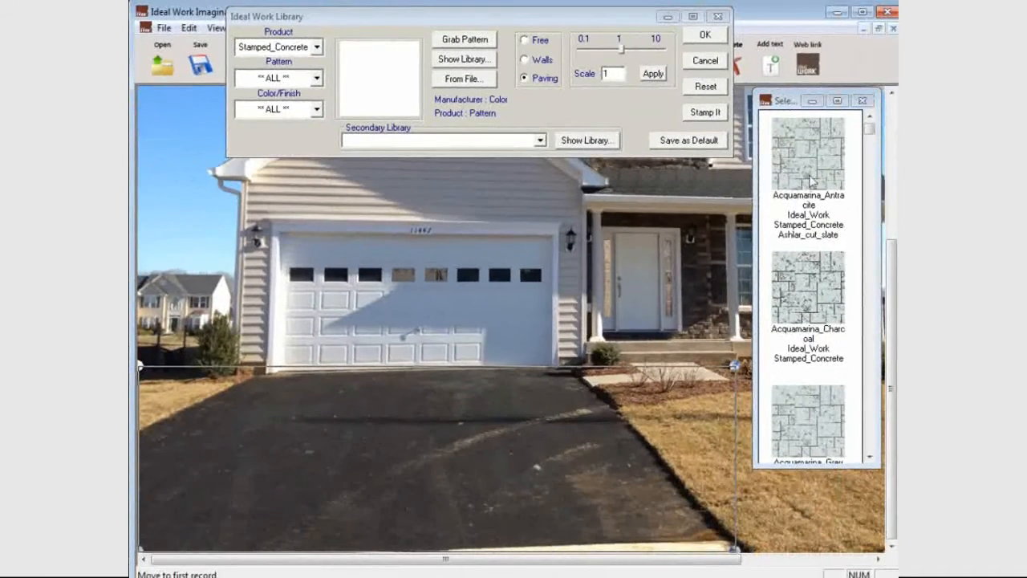
Widen the texture selection window, browse the stamped concrete textures and move the window below the library filters.
left_click_drag(753, 272, 217, 264)
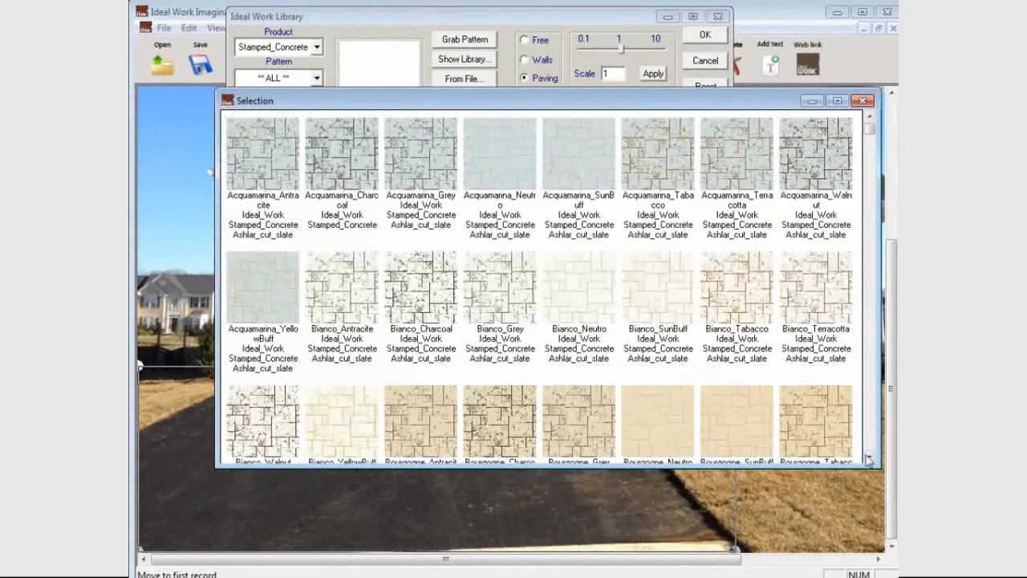
left_click(869, 459)
left_click_drag(870, 459, 869, 459)
left_click_drag(574, 105, 551, 135)
left_click(316, 47)
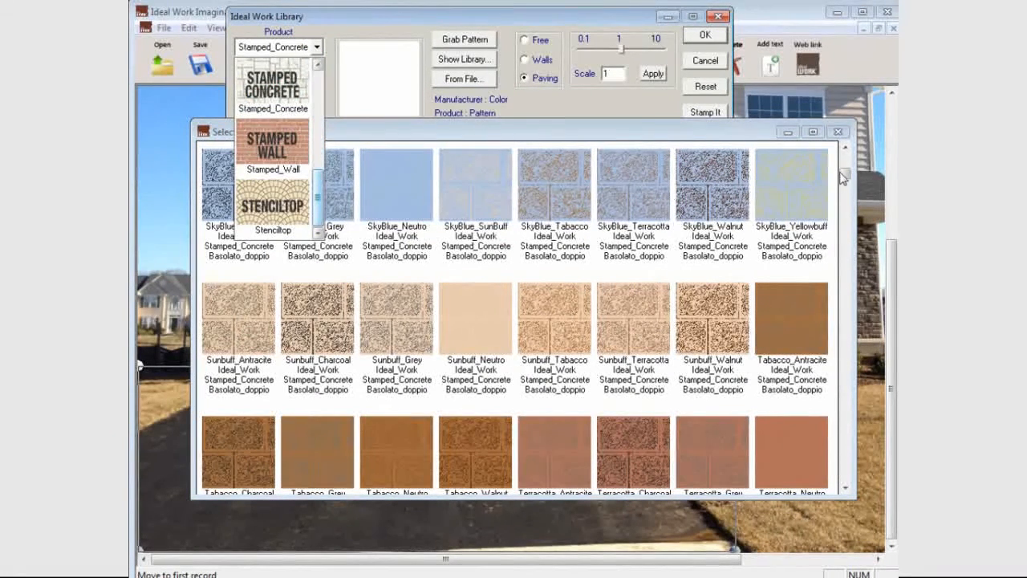
left_click(654, 123)
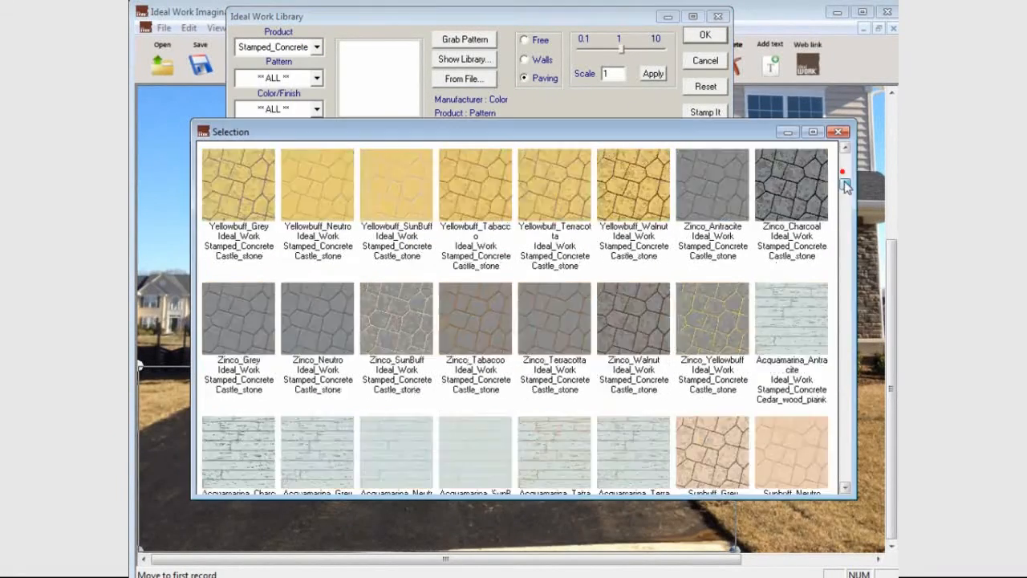
left_click_drag(714, 137, 742, 173)
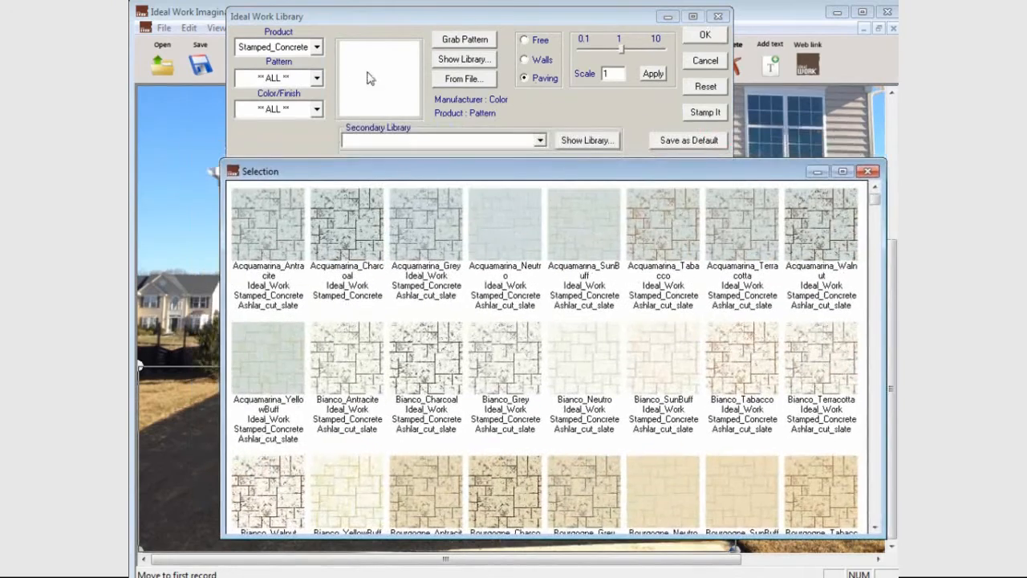
Narrow the textures to the Ashlar_cut_slate pattern with the Pewter color/finish.
left_click(316, 78)
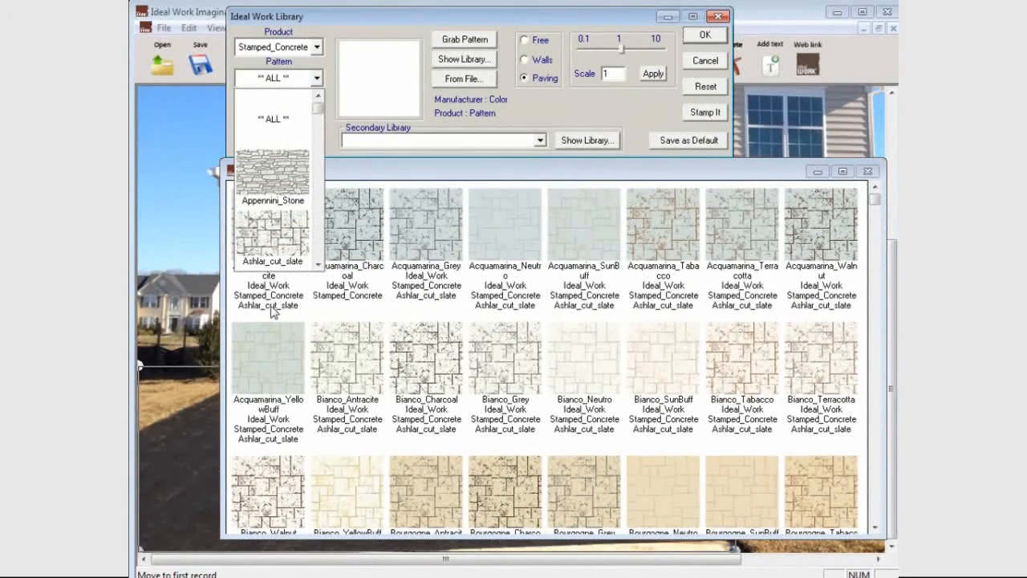
left_click(271, 241)
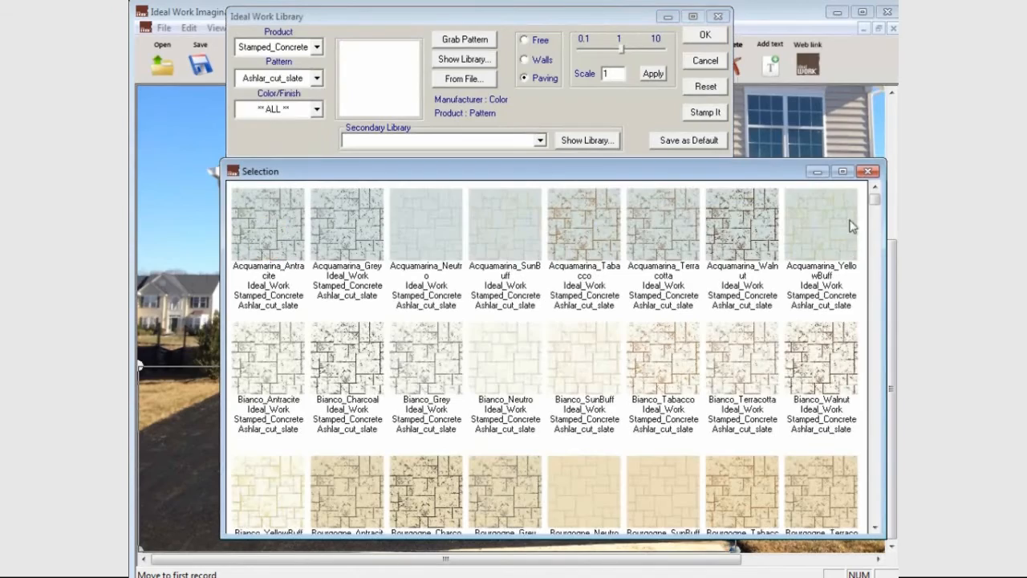
mouse_move(875, 199)
left_mouse_down()
mouse_move(879, 518)
mouse_move(879, 199)
left_mouse_up()
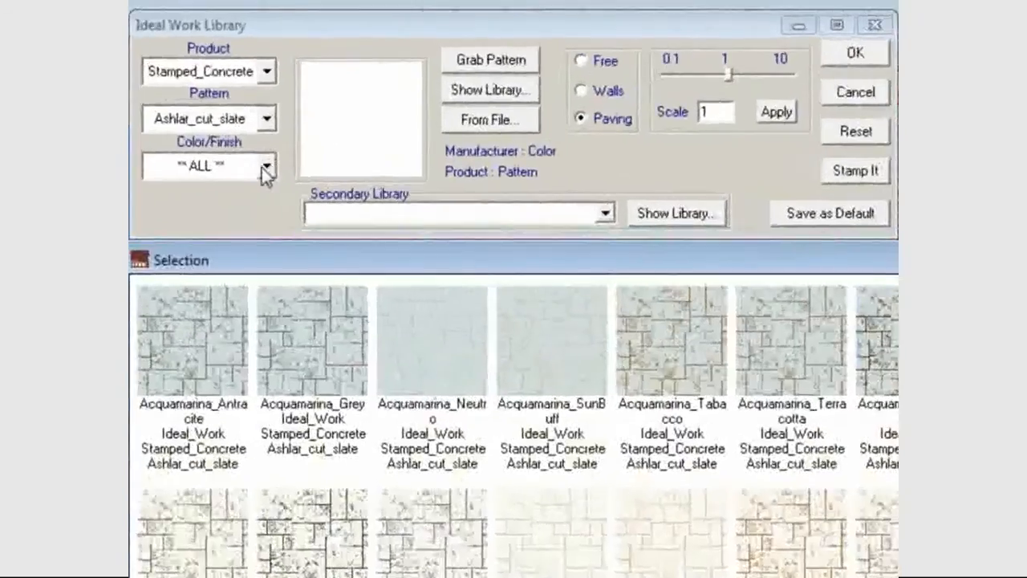
left_click(316, 109)
left_click_drag(260, 211, 272, 366)
left_click(205, 241)
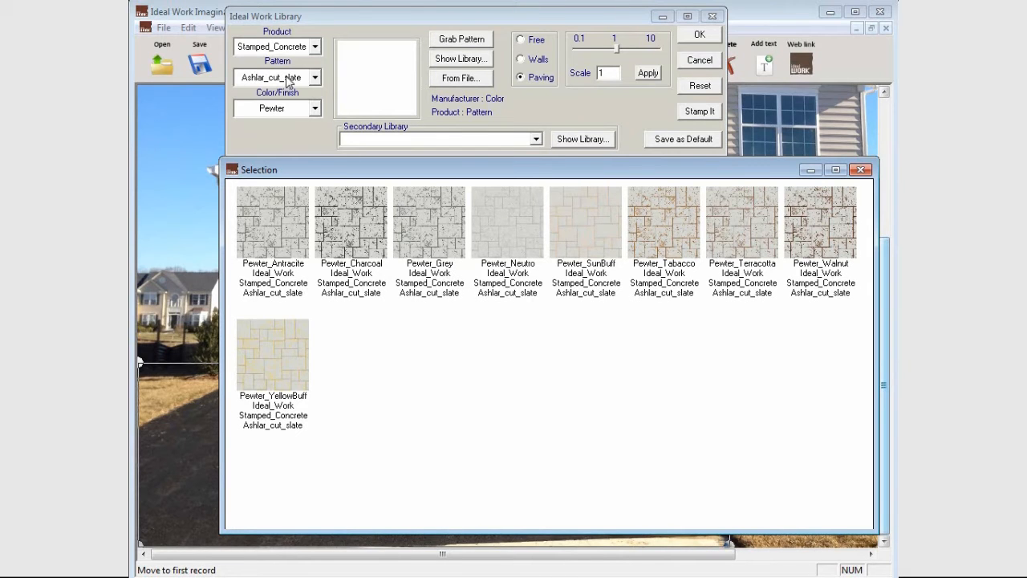
Try the Red and Pale_Blue color/finish filters, and set the filter back to Pewter.
left_click(294, 109)
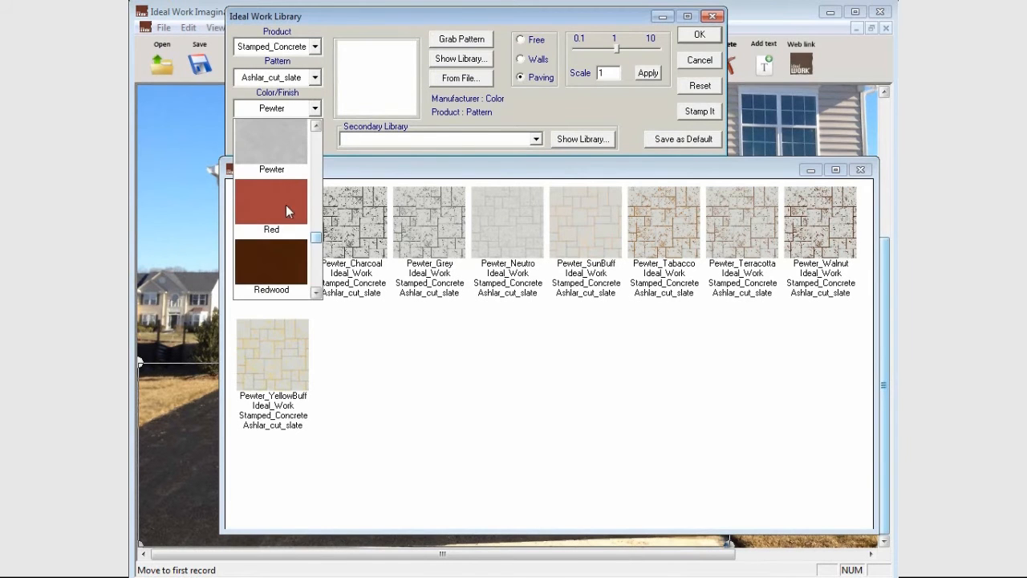
left_click(273, 214)
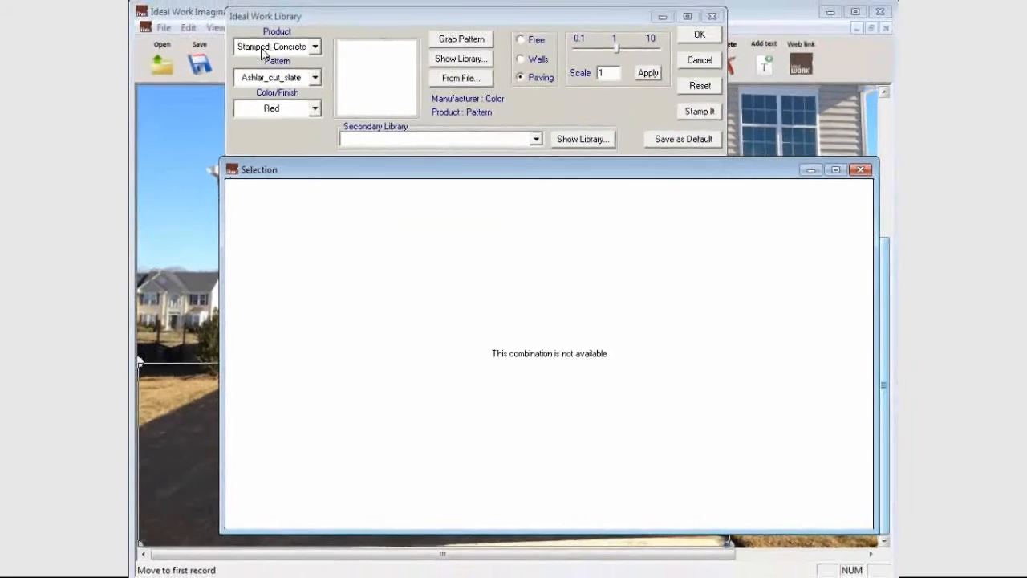
left_click(314, 109)
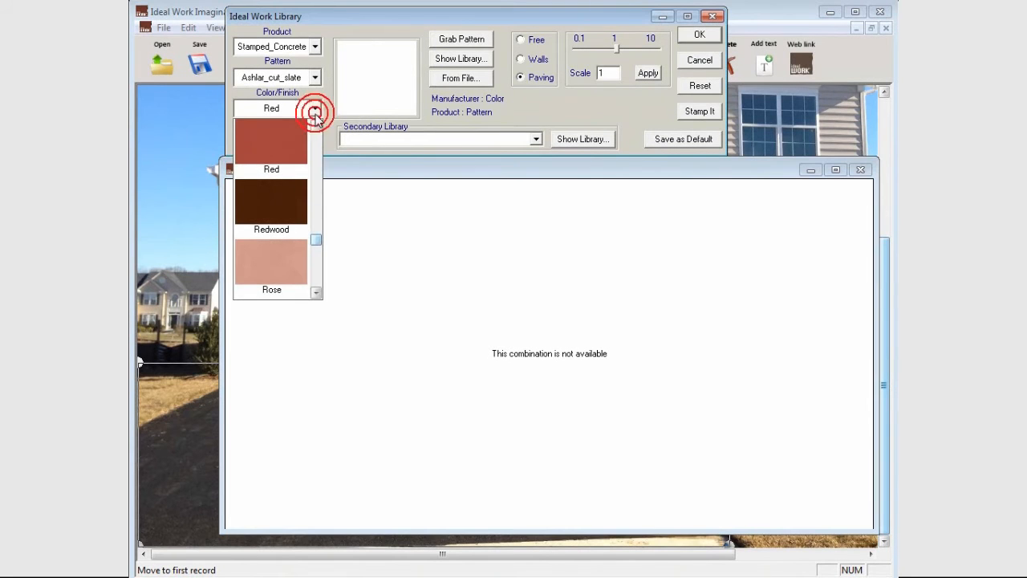
left_click(279, 220)
scroll(298, 102, "up", 1)
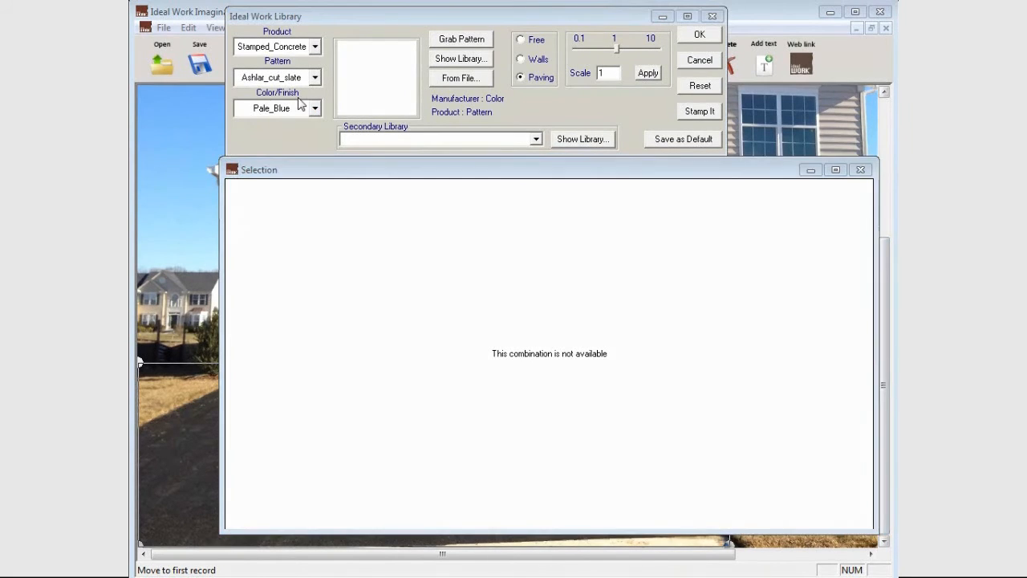
left_click(312, 111)
left_click(282, 207)
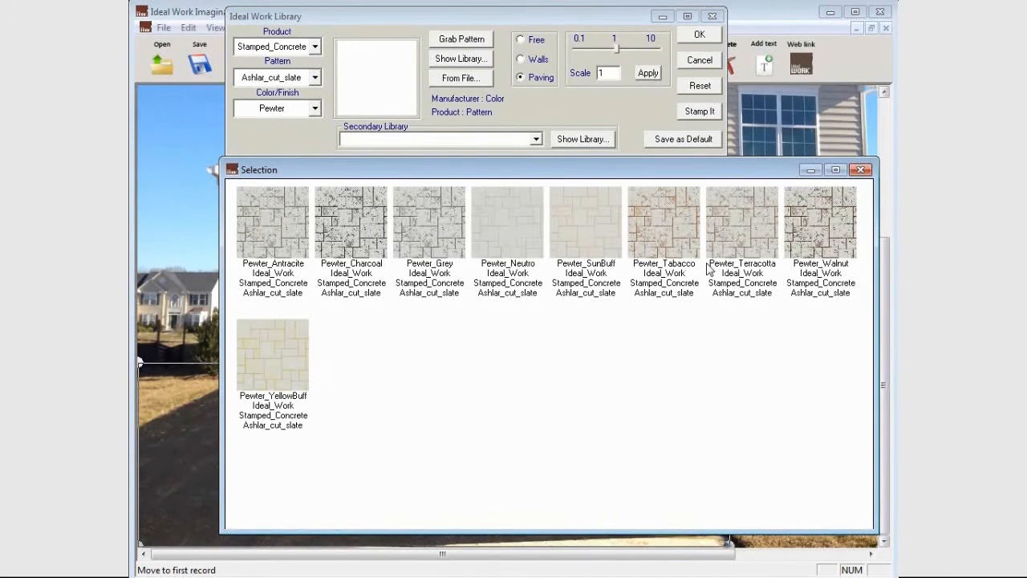
Fill the driveway with the Pewter_Terracotta texture and pull its two far perspective corners inward along the garage front.
double_click(743, 241)
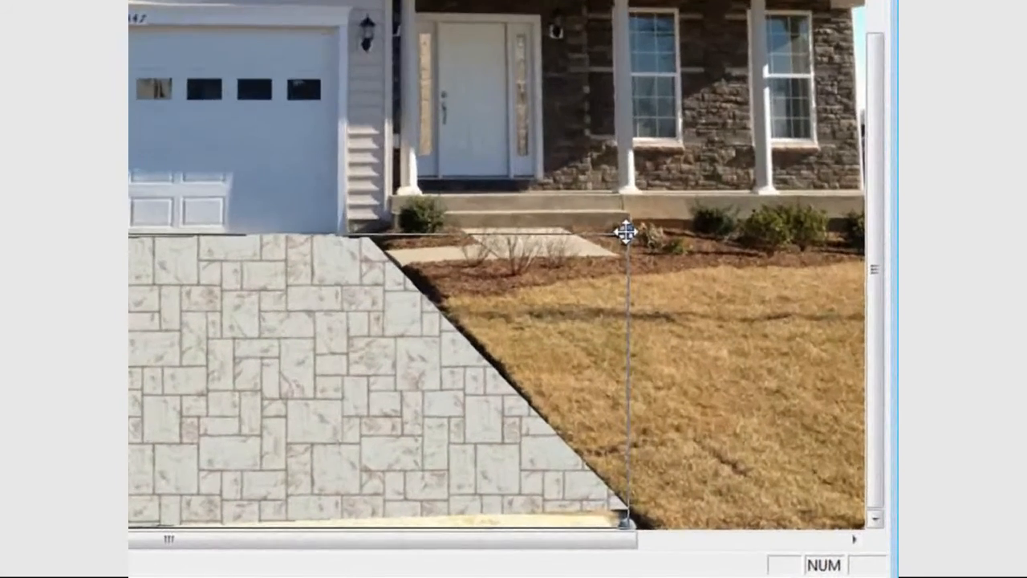
left_click_drag(625, 232, 363, 230)
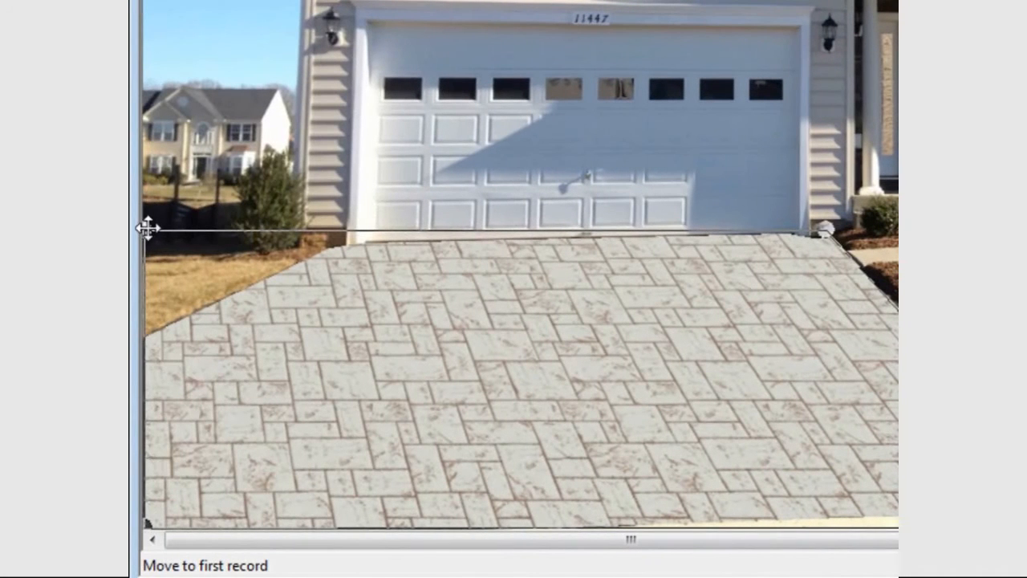
left_click_drag(147, 227, 428, 237)
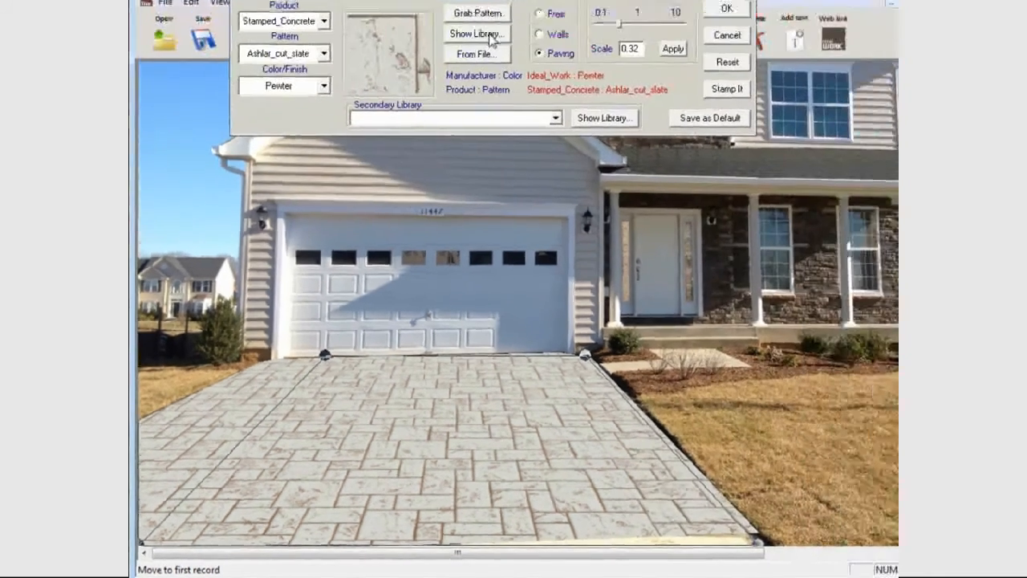
Replace the driveway's texture with Pewter_Charcoal from the library.
left_click(473, 58)
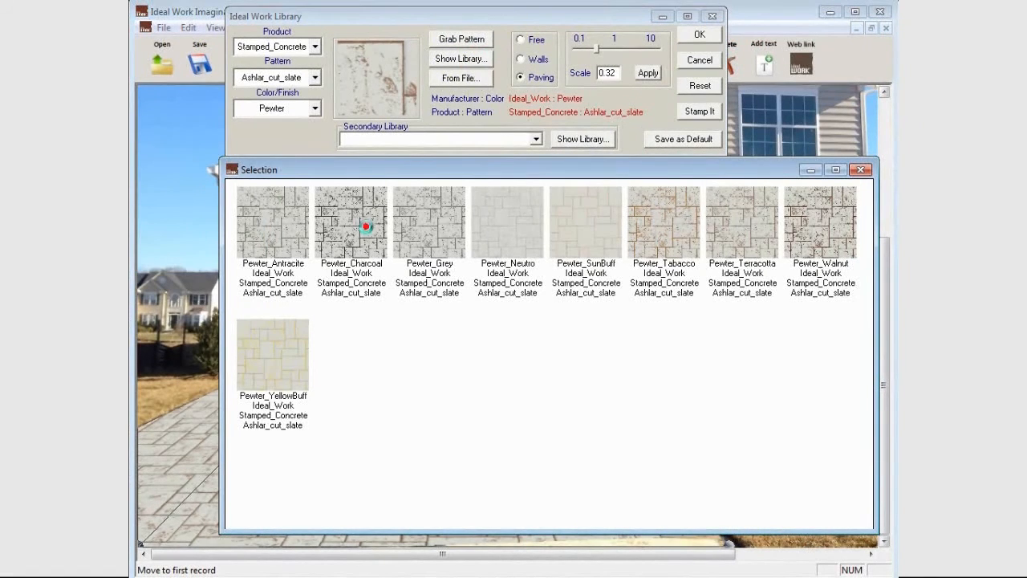
double_click(365, 224)
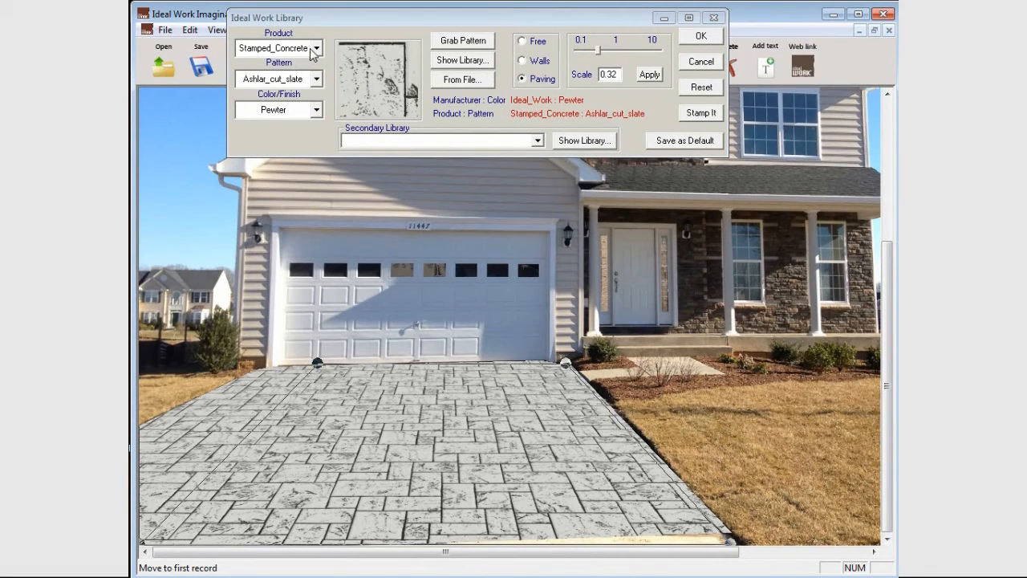
Replace the driveway's texture with Pewter_Grey in the Basolato_doppio pattern and reduce its scale to 0.17.
left_click(317, 78)
left_click(317, 263)
left_click(317, 265)
left_click(262, 192)
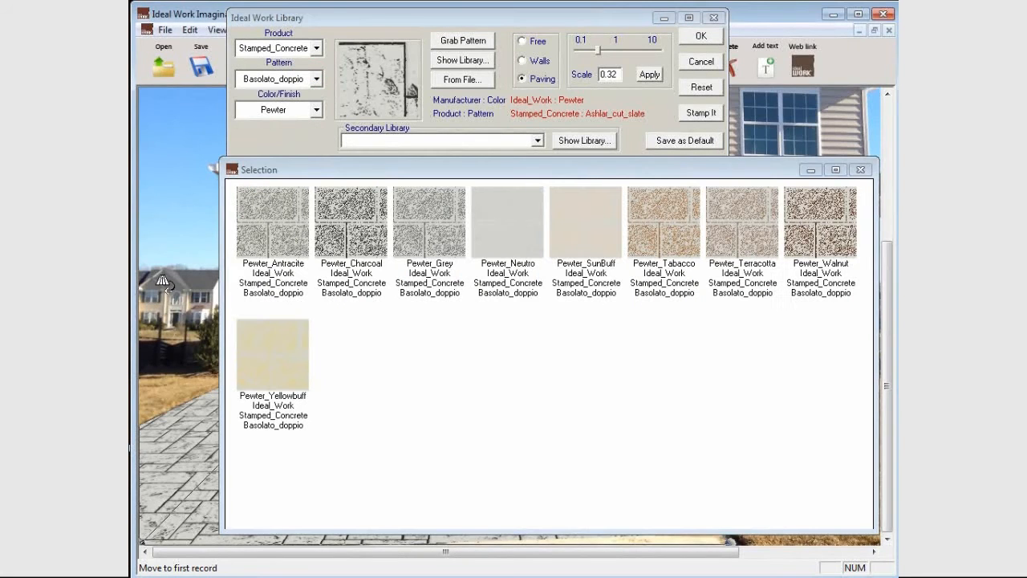
double_click(426, 229)
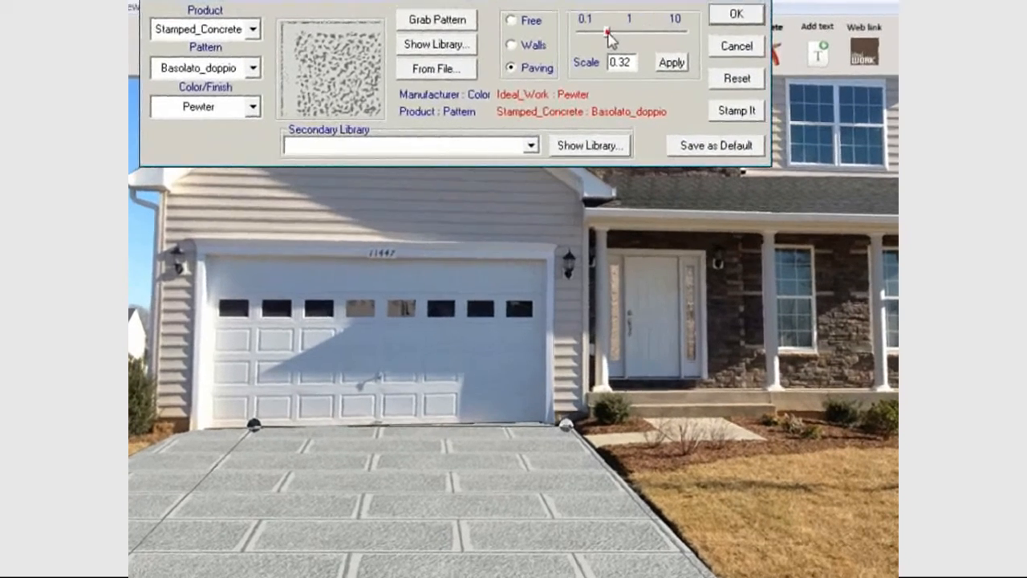
left_click(600, 47)
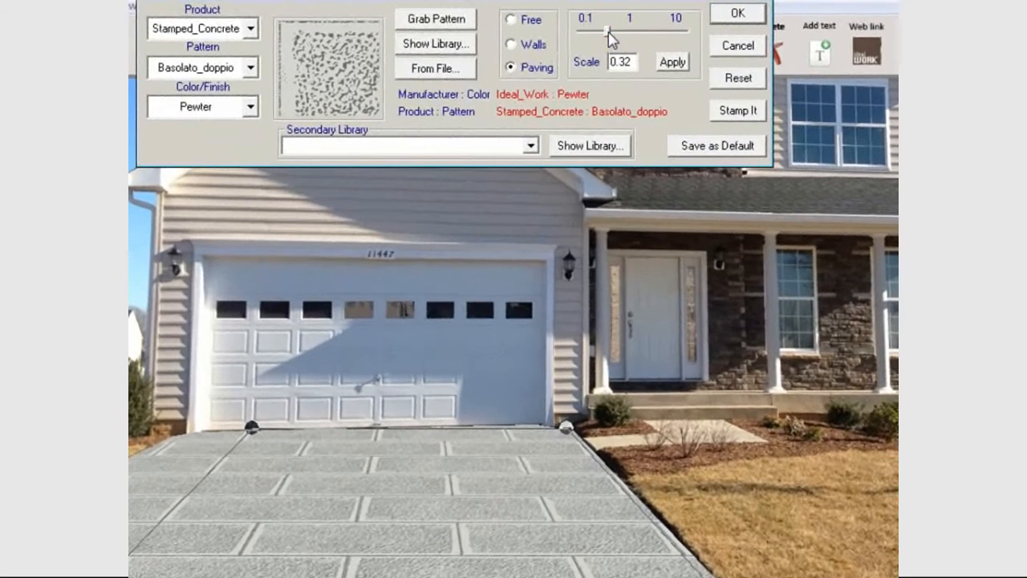
left_click_drag(609, 33, 586, 51)
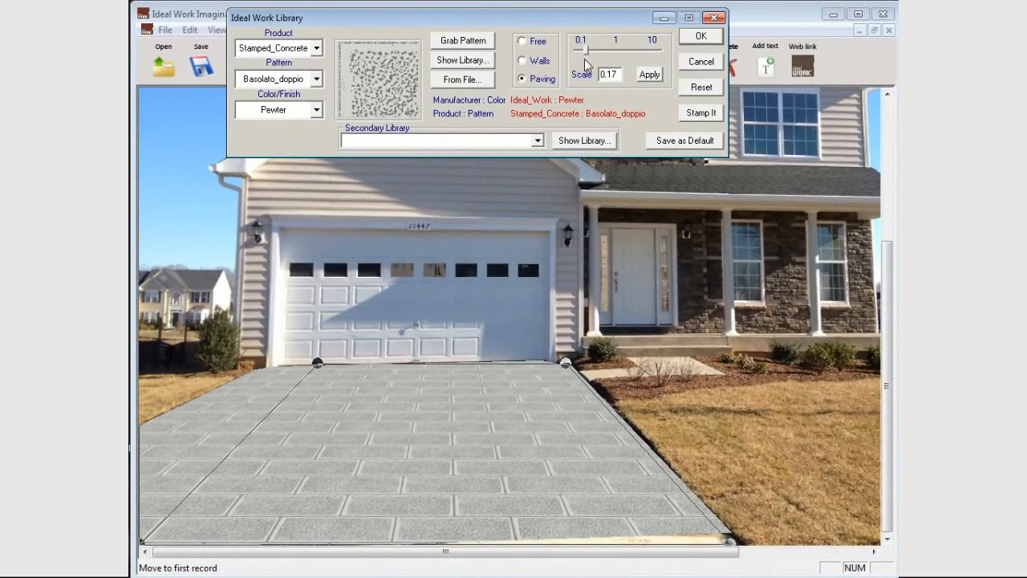
Filter the library textures to the Reactive_Stain product with all patterns.
left_click(317, 48)
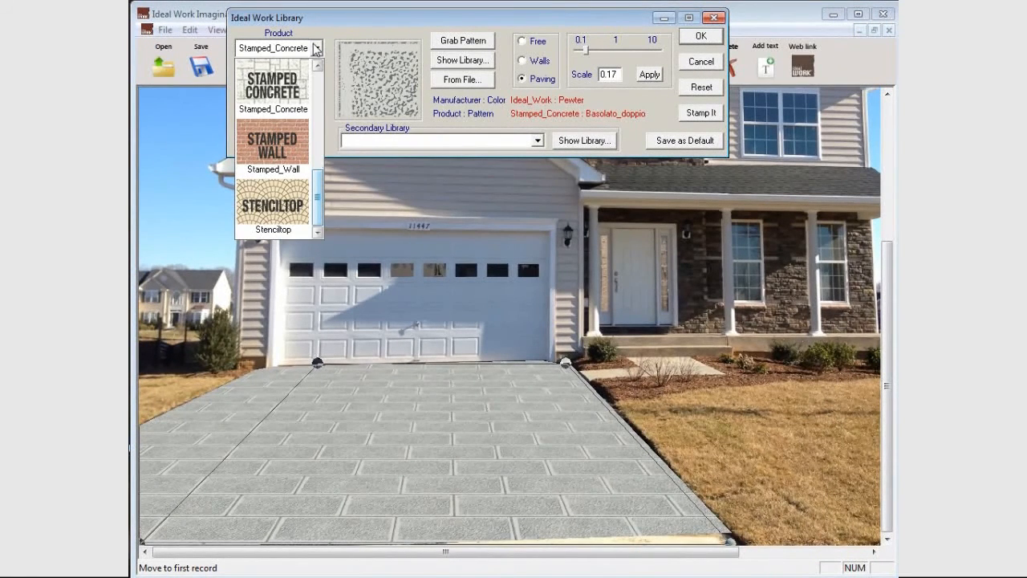
left_click_drag(315, 184, 316, 143)
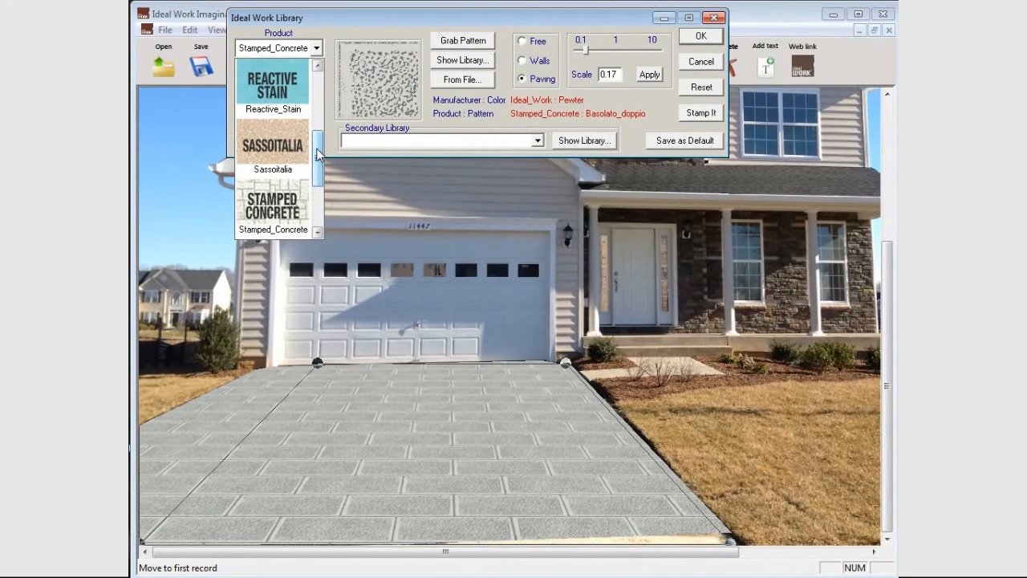
left_click(280, 78)
left_click(311, 81)
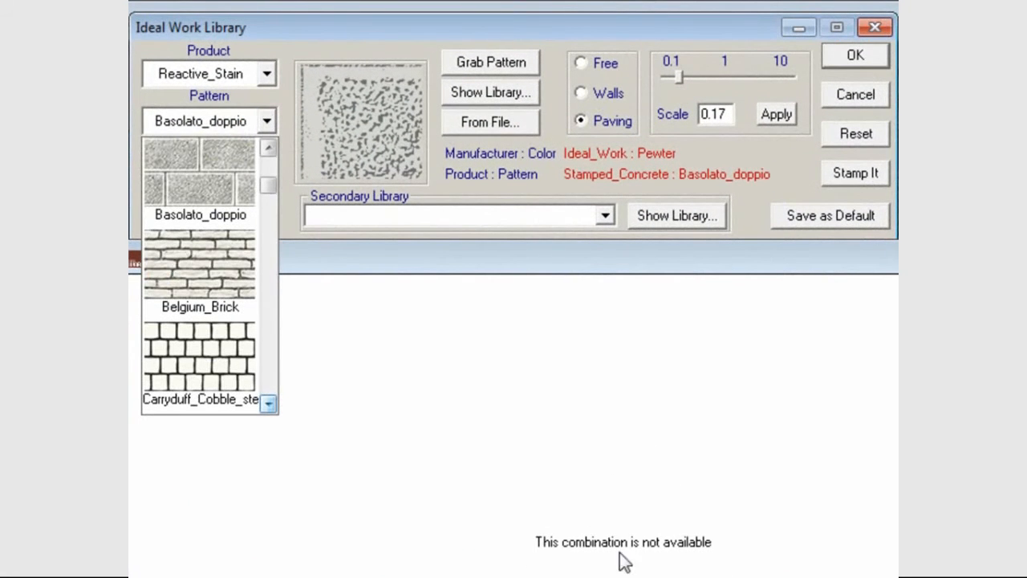
left_click_drag(268, 186, 268, 175)
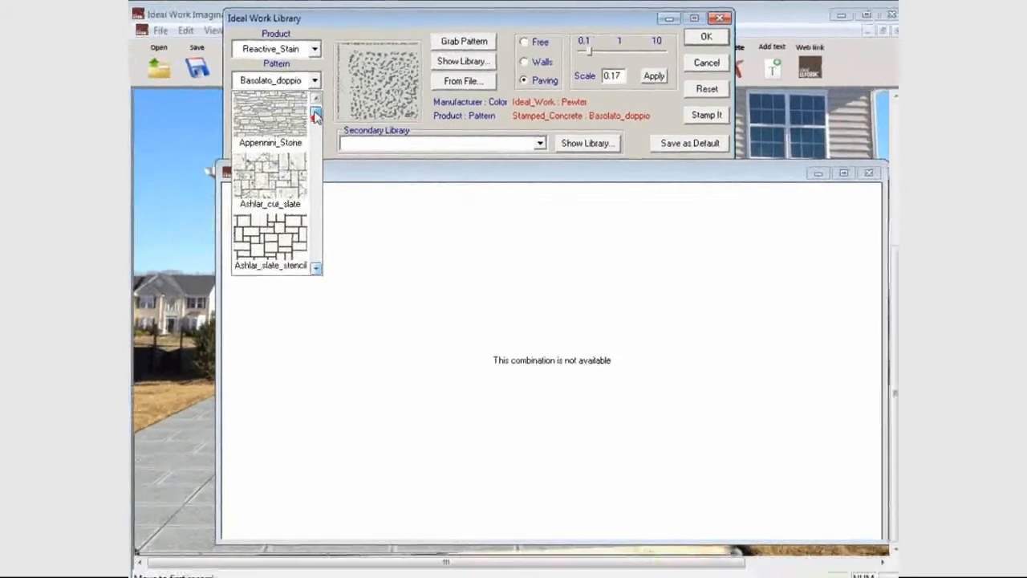
left_click_drag(316, 116, 317, 108)
left_click(288, 116)
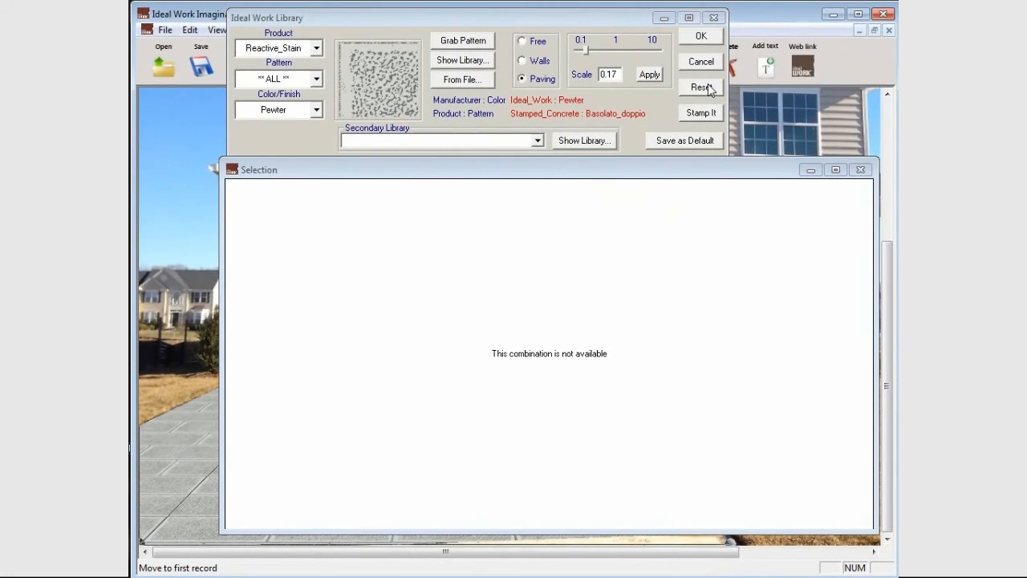
Reset the library filters and fill the driveway with the Amber2 texture of the Reactive_Stain product.
left_click(709, 87)
left_click(316, 47)
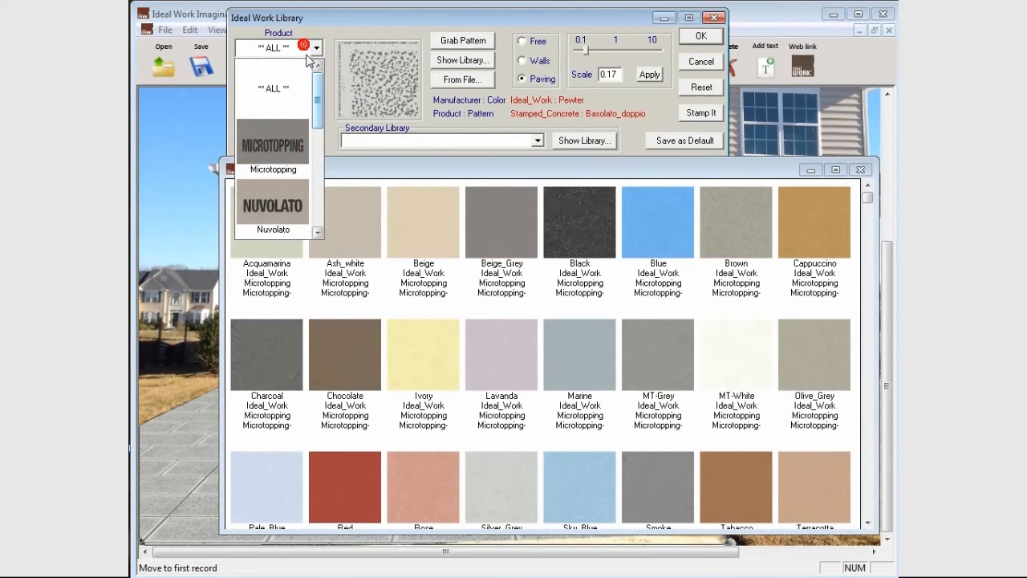
left_click(319, 231)
left_click(319, 231)
left_click(318, 231)
left_click(305, 107)
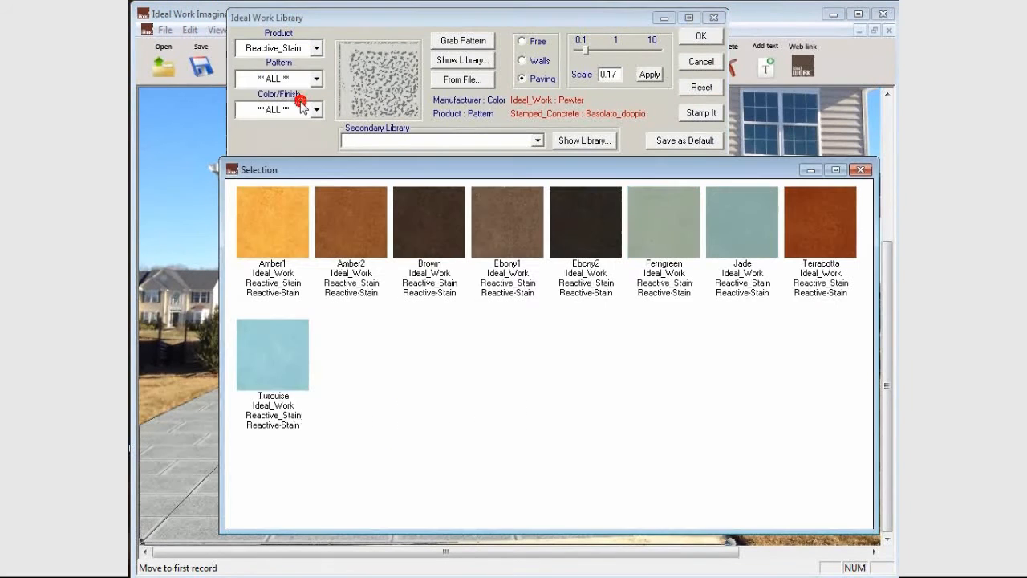
double_click(369, 231)
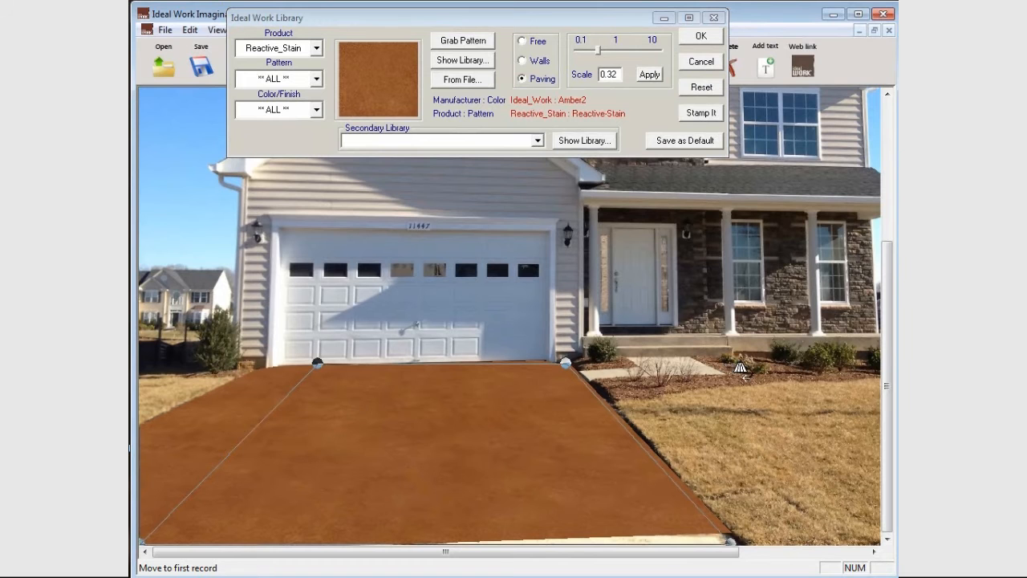
Replace the driveway's texture with Sassoitalia Neutro-Grigio-Ciottolo_Brembo and reduce its scale to 0.18.
left_click(318, 48)
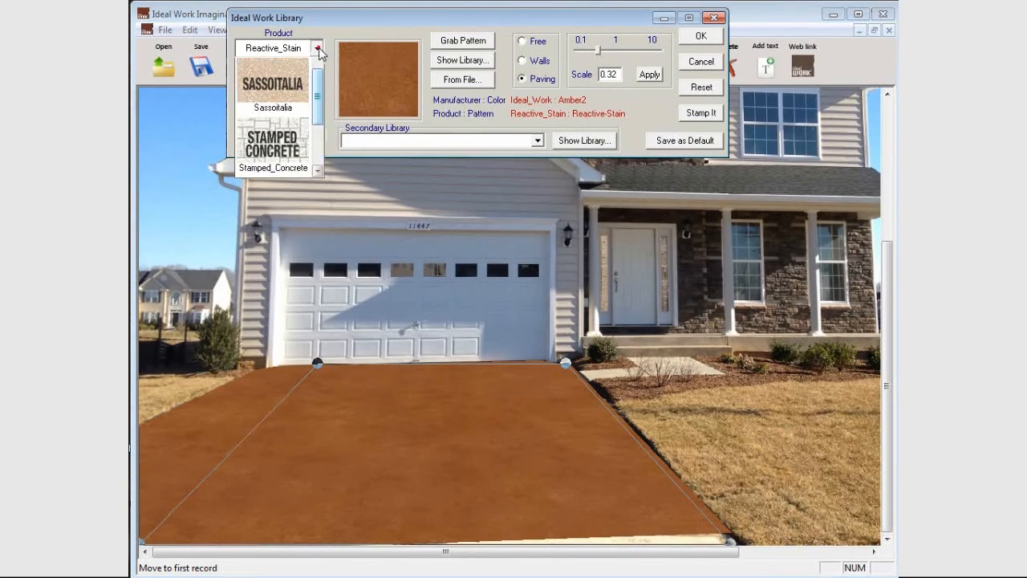
left_click(264, 138)
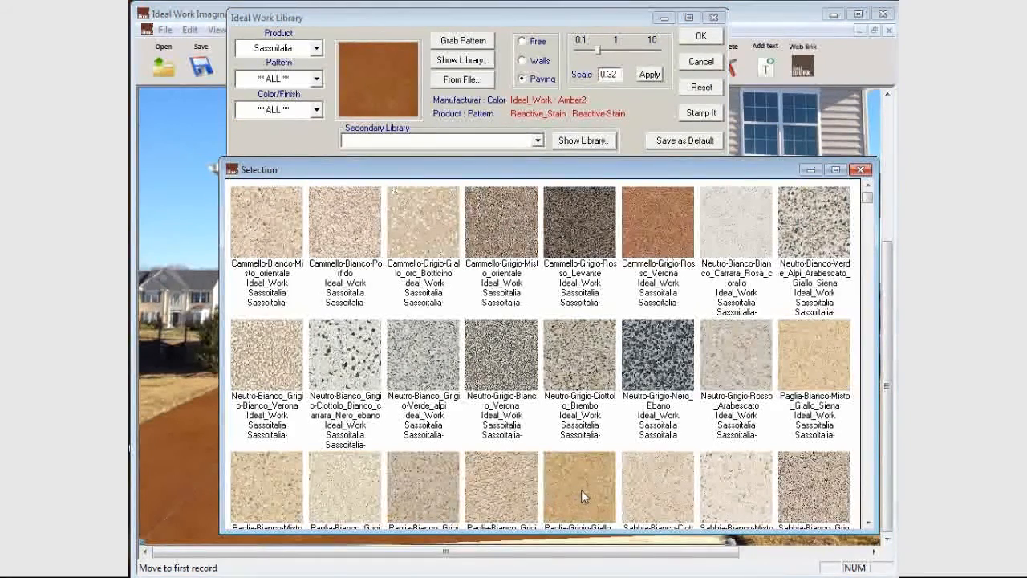
left_click(594, 368)
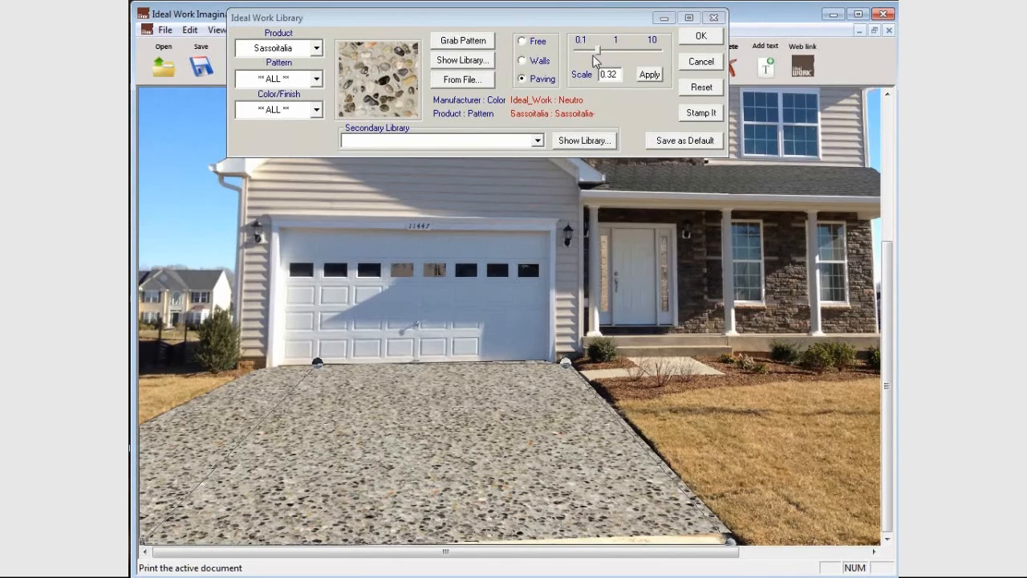
left_click_drag(594, 50, 587, 52)
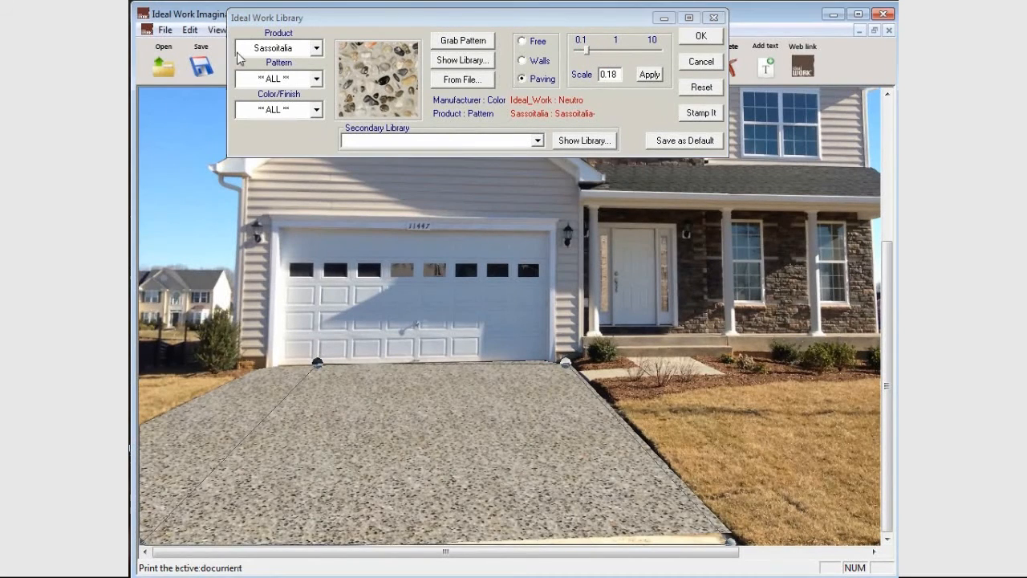
Fill the driveway with the Stenciltop texture Bianco_Marrone in the Ashlar_slate_stencil pattern and accept it.
left_click(305, 49)
left_click_drag(317, 176, 314, 212)
left_click(273, 206)
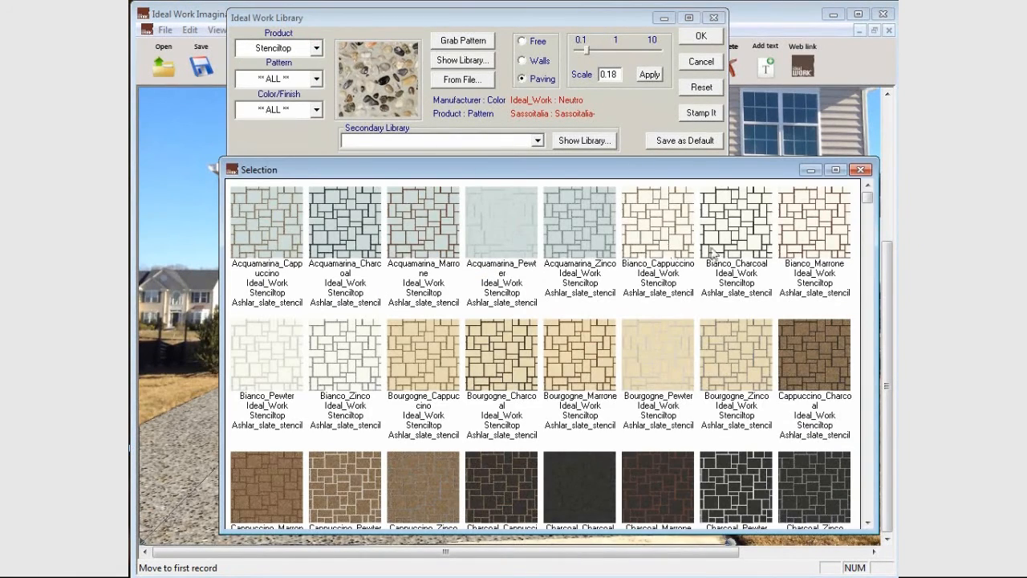
left_click(829, 242)
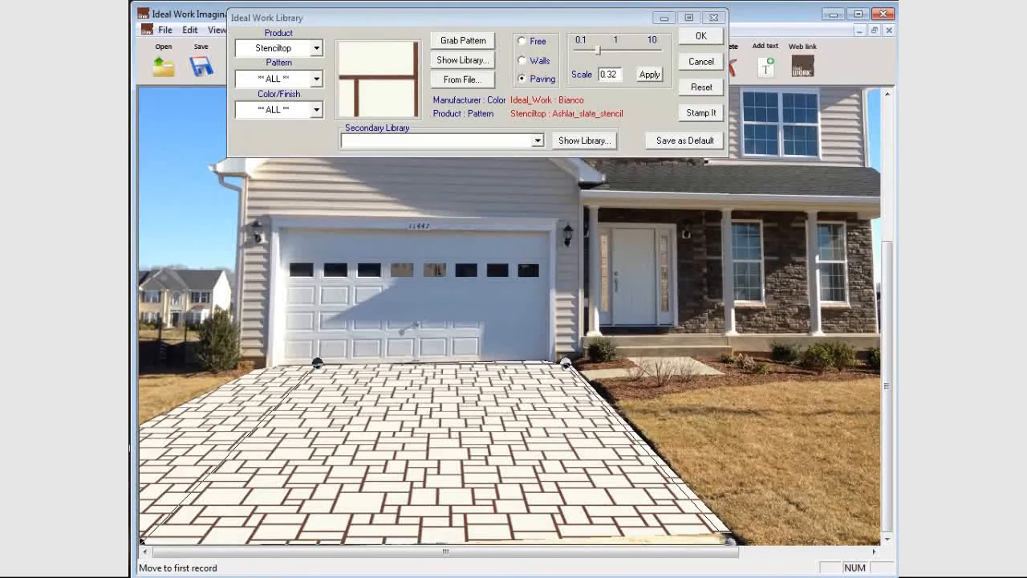
left_click(699, 38)
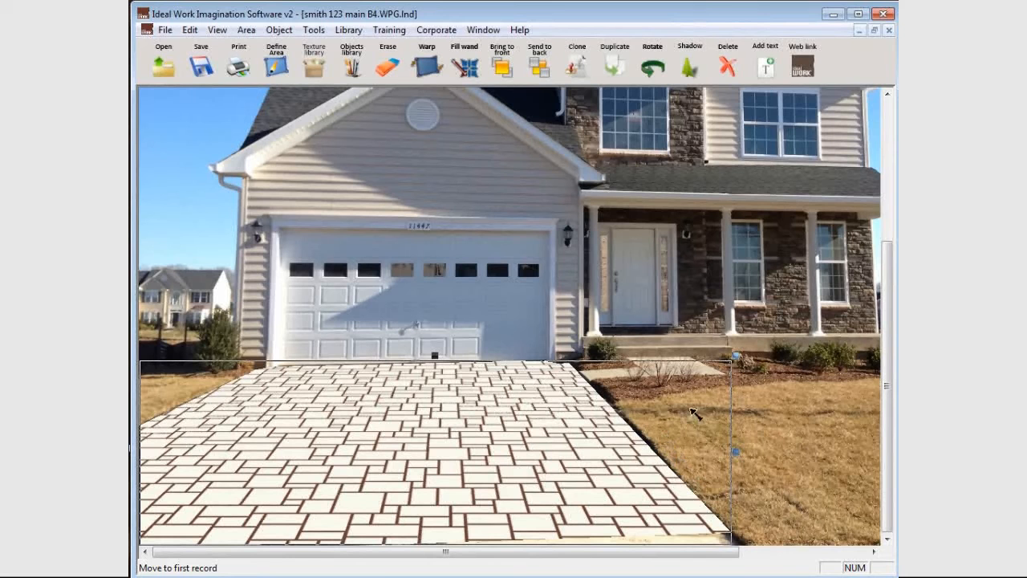
Define a four-sided walkway area between the driveway's edge, the porch step and the lawn.
left_click(276, 64)
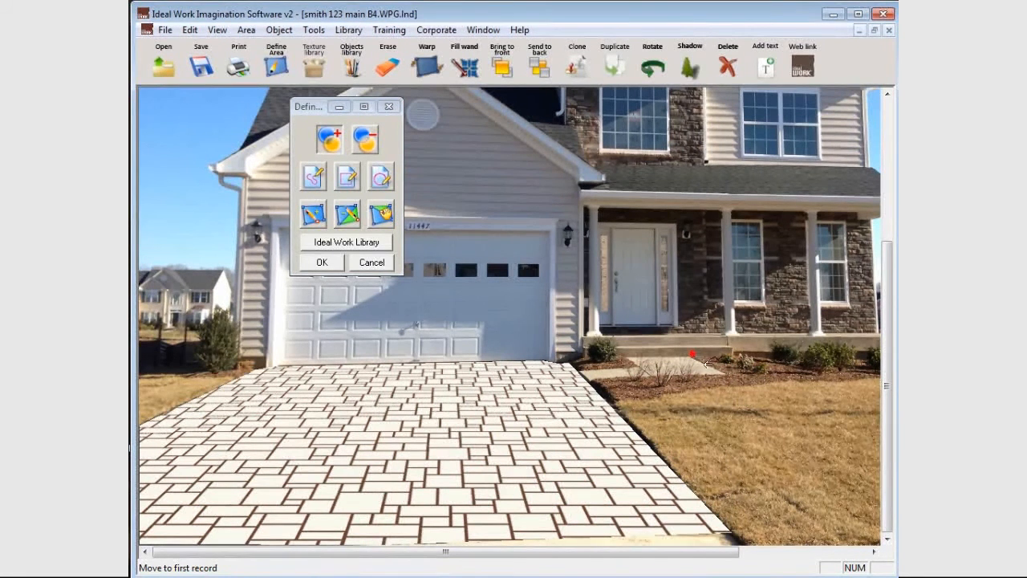
left_click(753, 381)
left_click(657, 455)
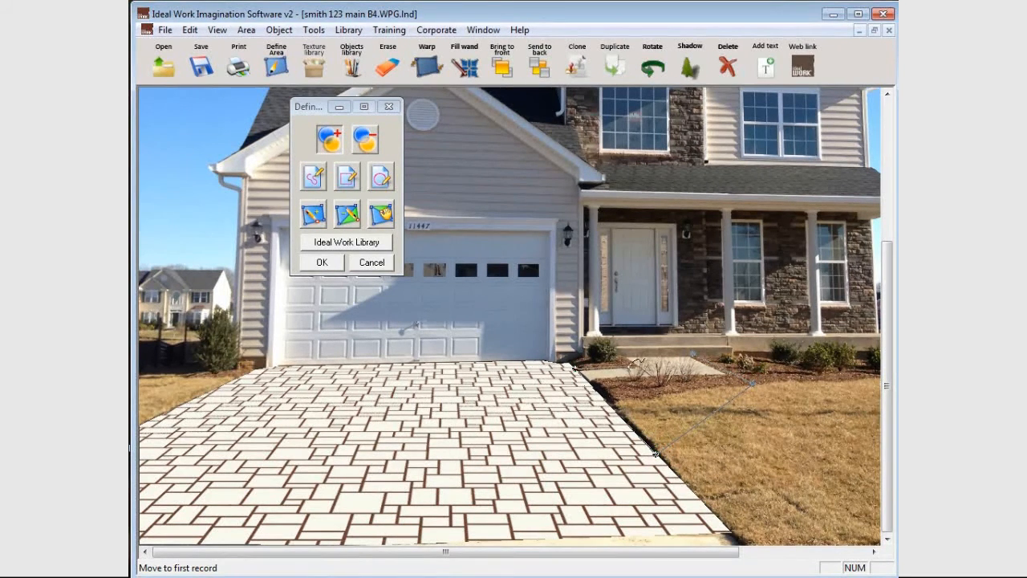
left_click(634, 363)
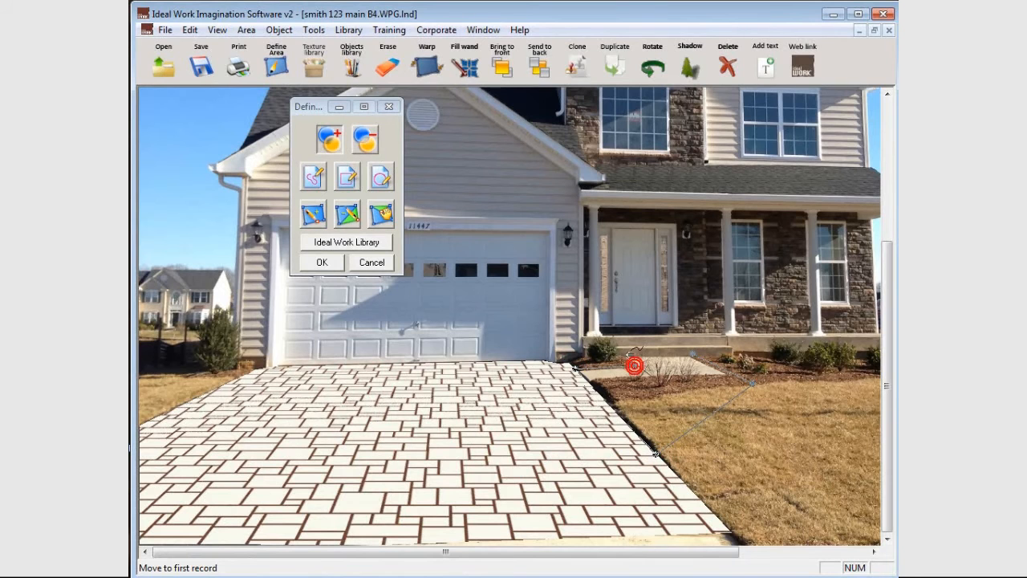
left_click(698, 351)
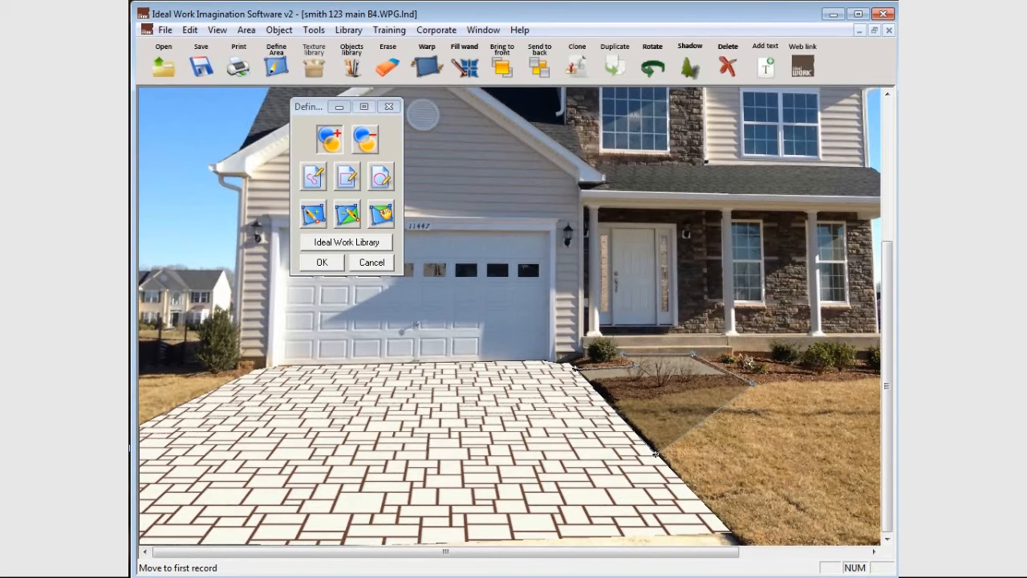
Fill the new walkway area with the pattern grabbed from the driveway instead of a library texture.
left_click(379, 244)
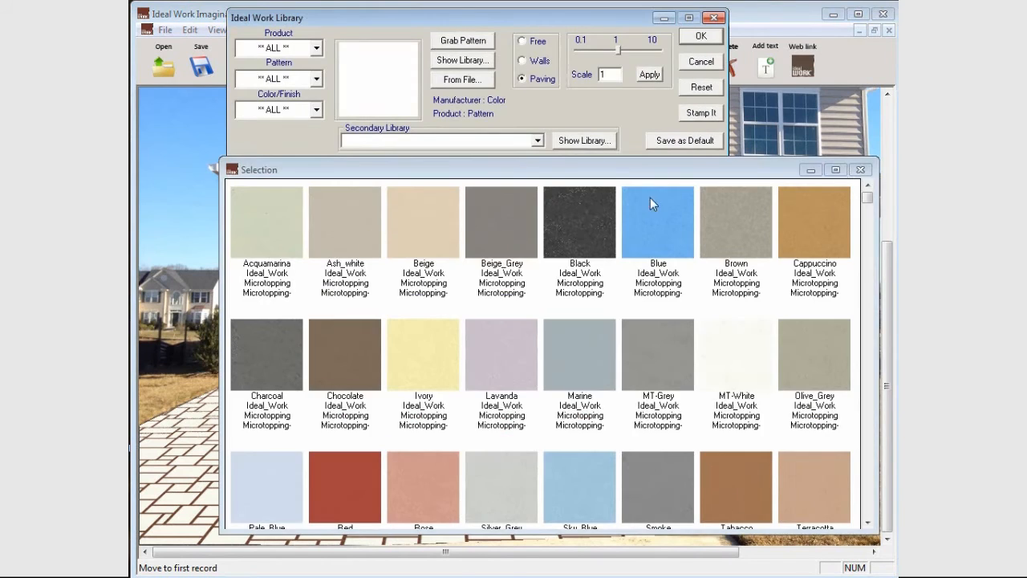
left_click(861, 170)
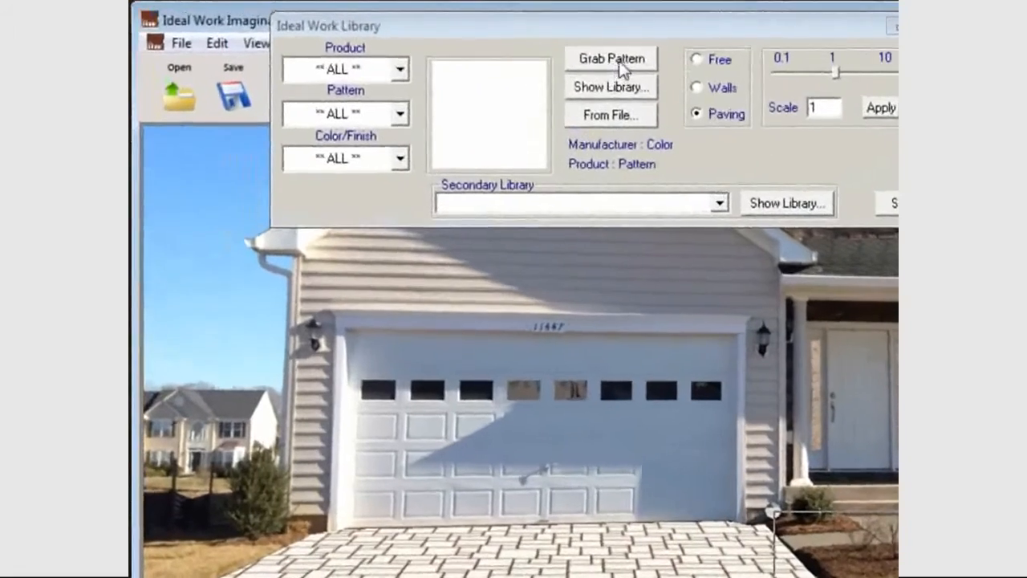
left_click(638, 63)
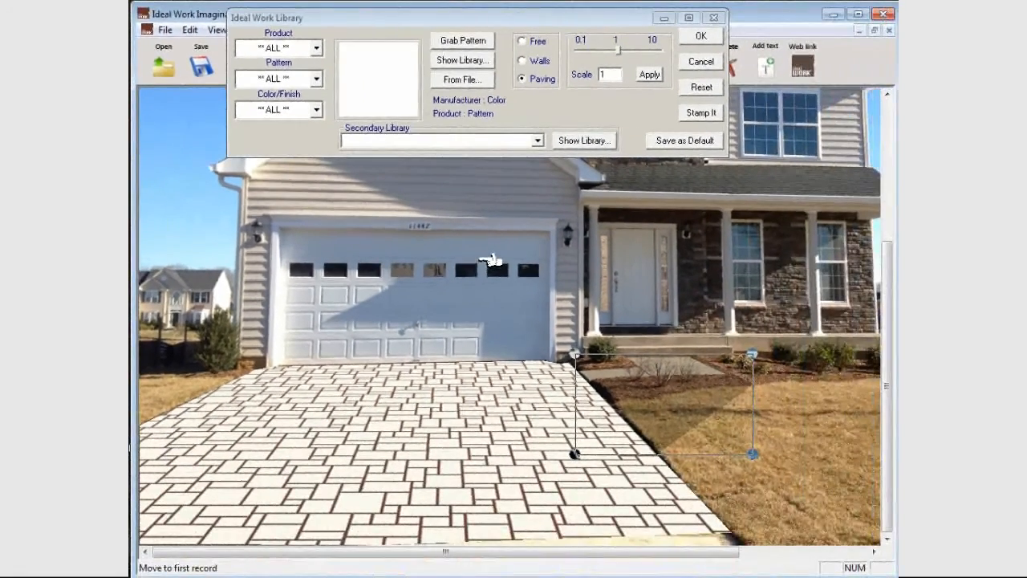
left_click(459, 393)
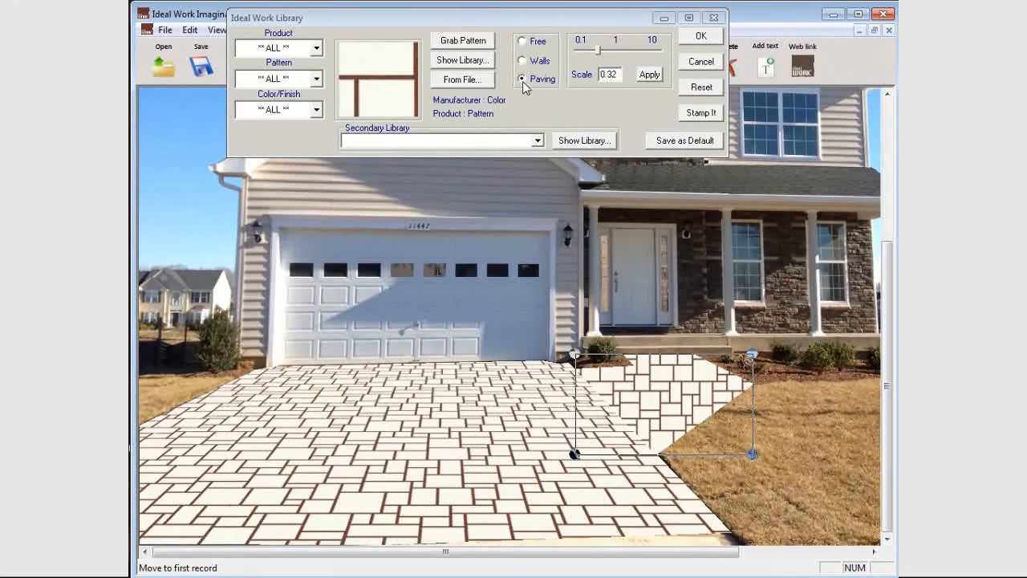
Adjust the walkway texture's paving perspective by pulling its near lawn-side corner outward and aligning its far corners along the porch step.
left_click(753, 353)
left_click_drag(753, 353, 737, 307)
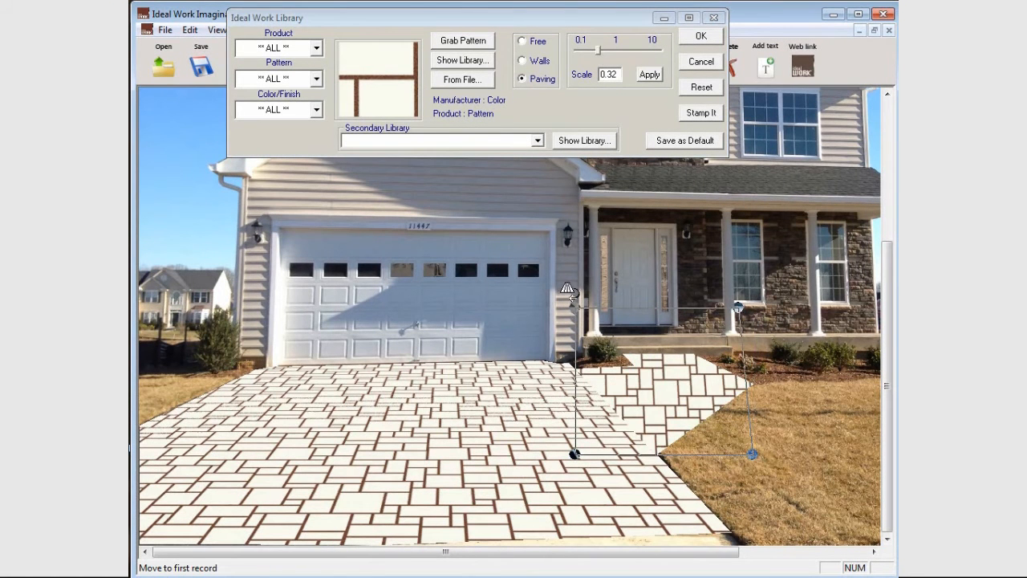
left_click_drag(572, 307, 577, 354)
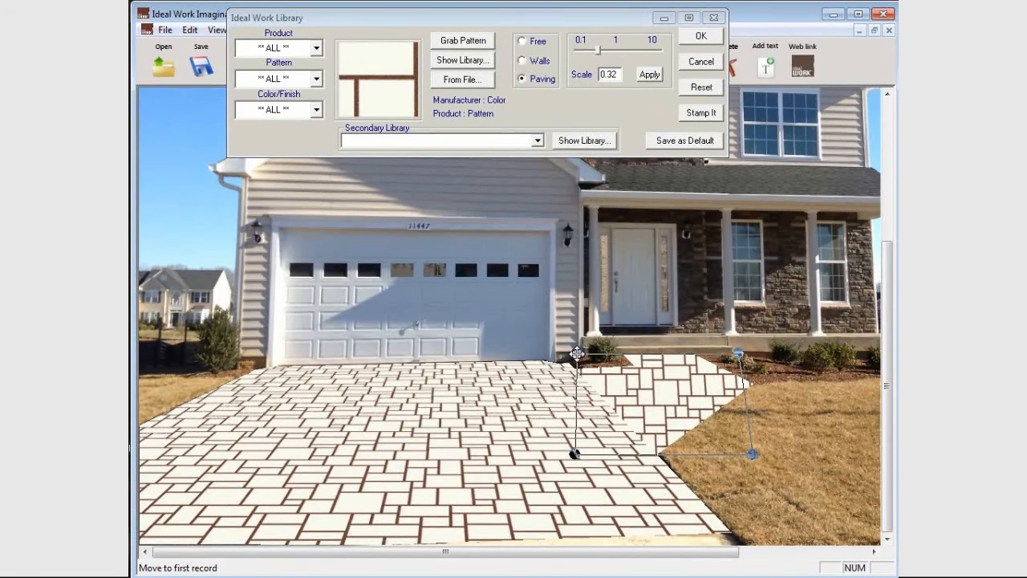
left_click_drag(739, 352, 752, 335)
left_click_drag(752, 455, 829, 452)
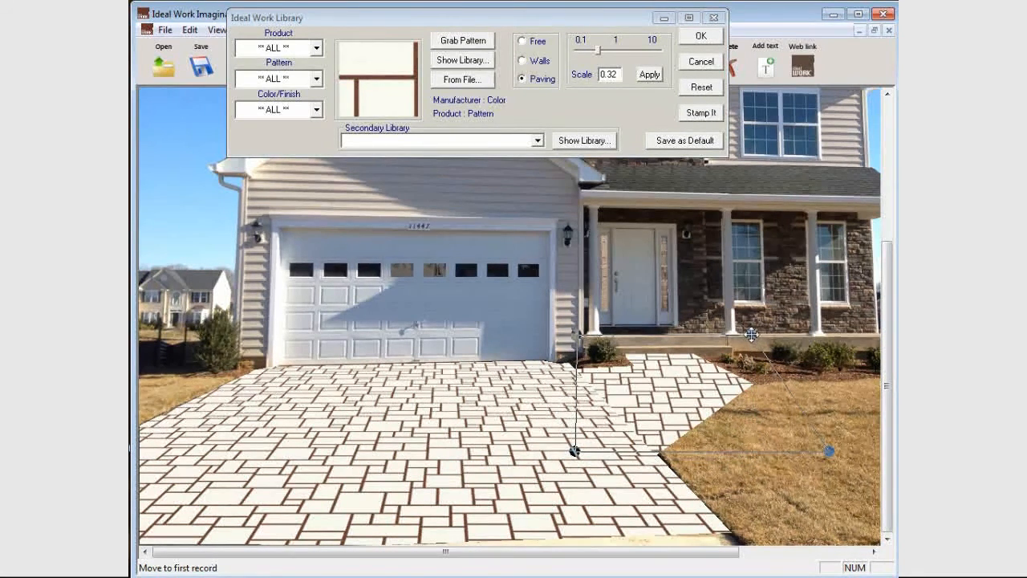
left_click_drag(751, 335, 739, 355)
left_click_drag(577, 355, 581, 354)
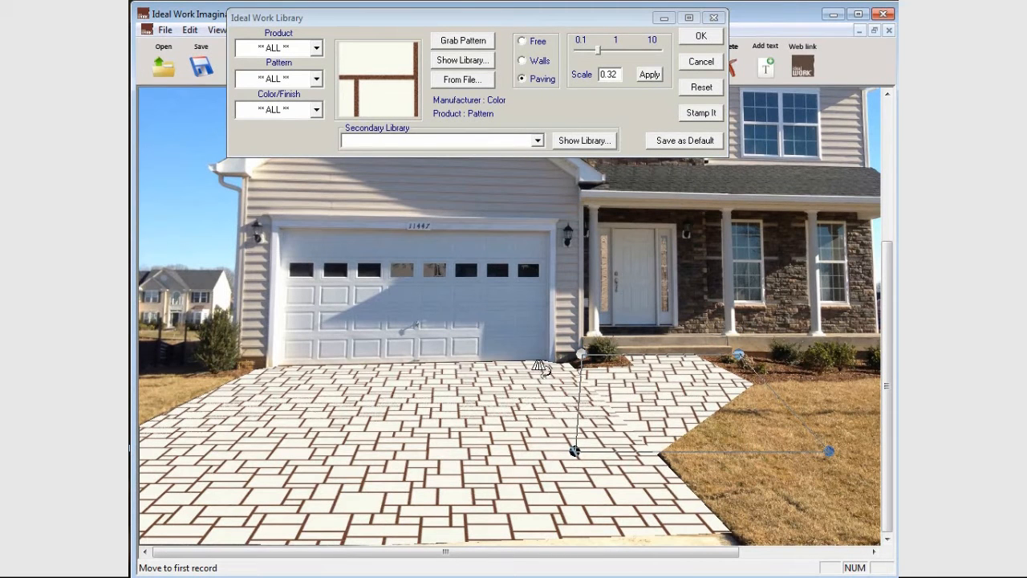
Switch the walkway texture to Free perspective and move its far corners, pulling the garage-side one onto the driveway's far edge.
left_click(535, 44)
left_click_drag(739, 354, 756, 298)
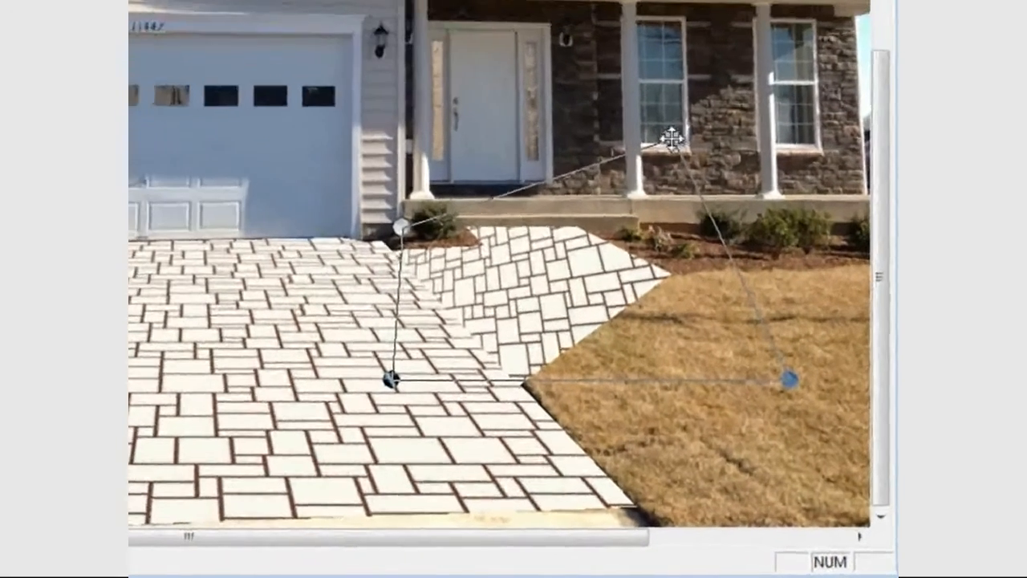
left_click_drag(754, 297, 747, 350)
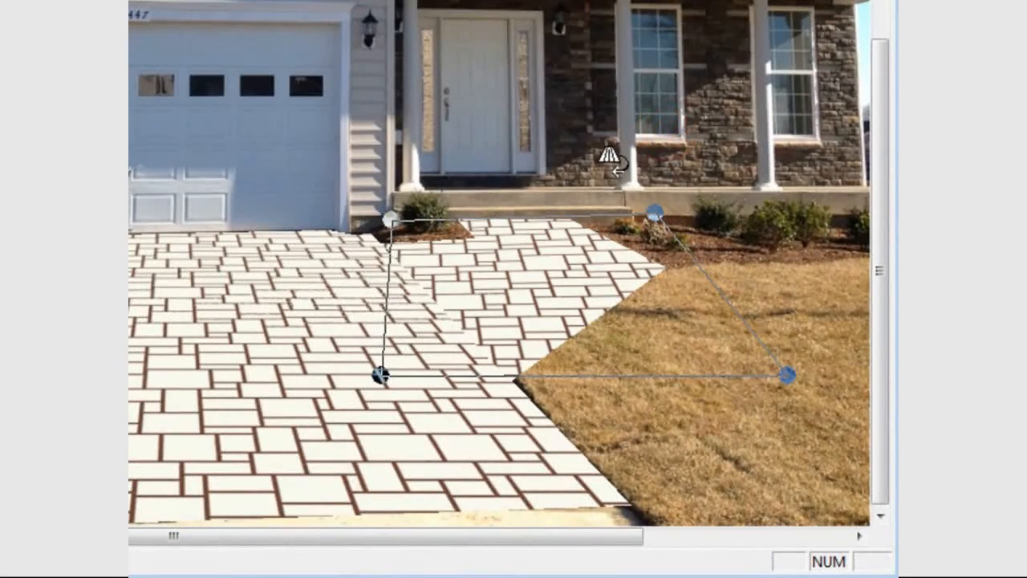
left_click_drag(659, 215, 634, 220)
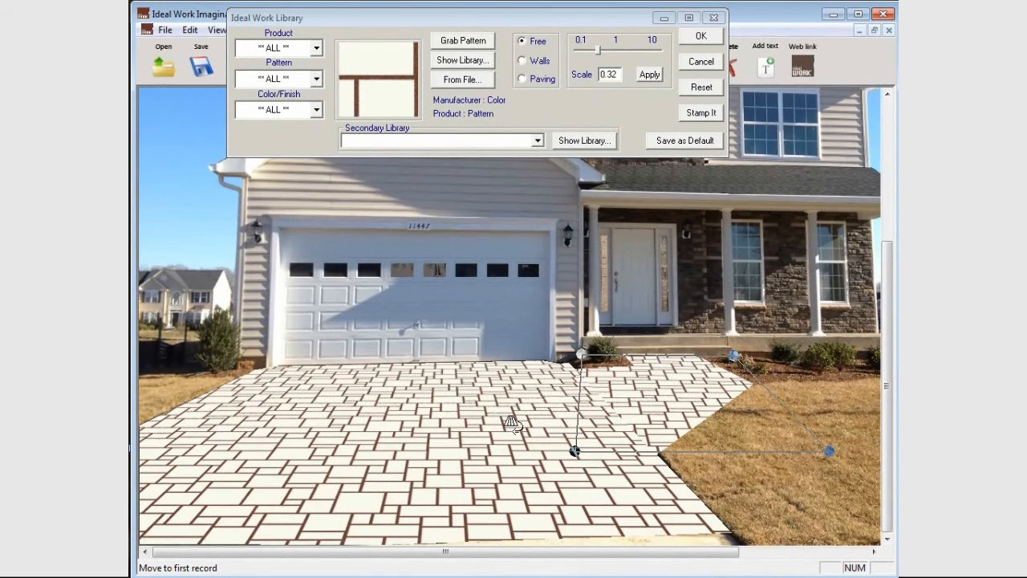
left_click_drag(580, 354, 524, 363)
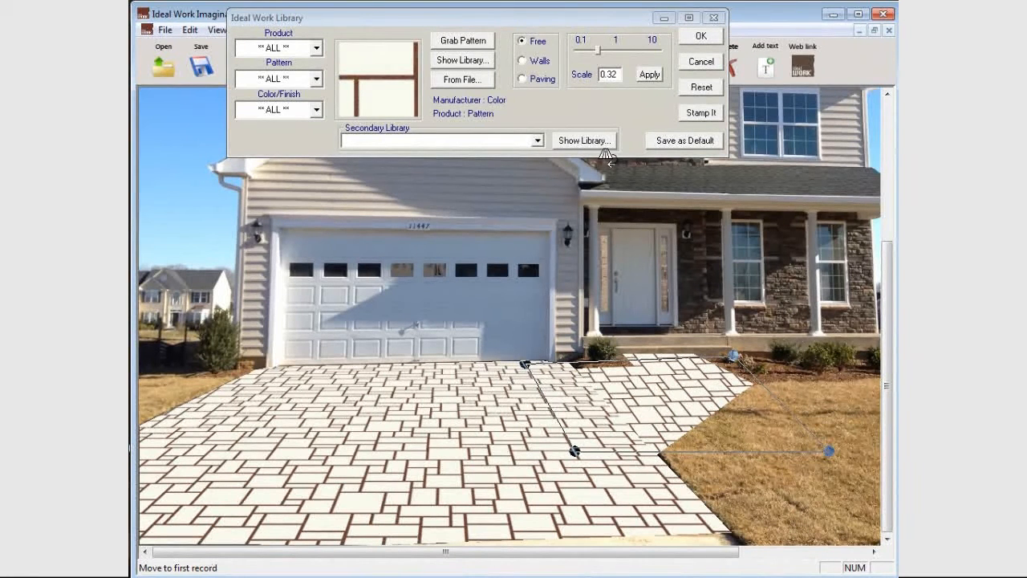
Set the walkway texture's scale to 0.2 and apply it.
left_click_drag(598, 50, 595, 50)
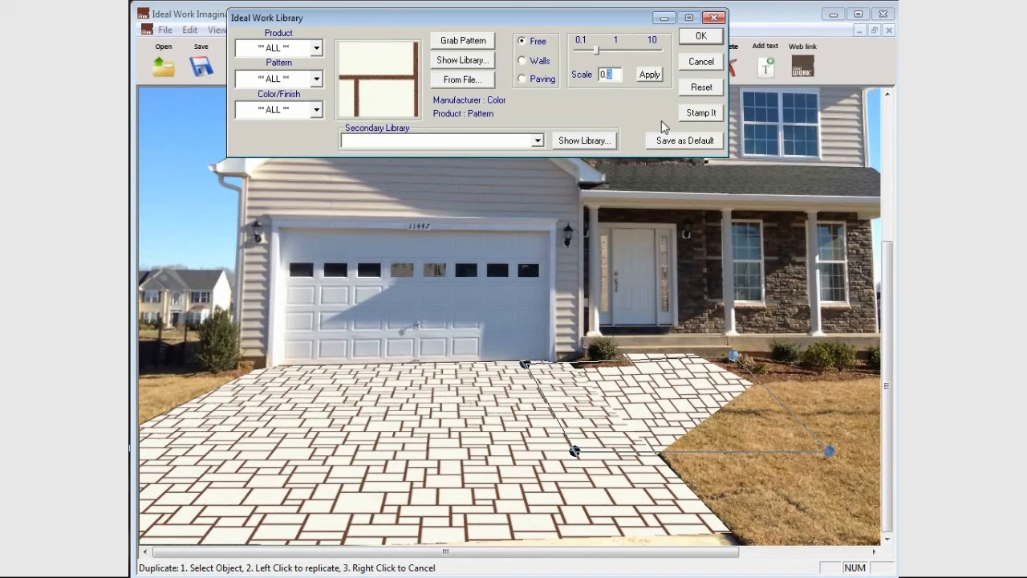
type("2")
left_click(649, 75)
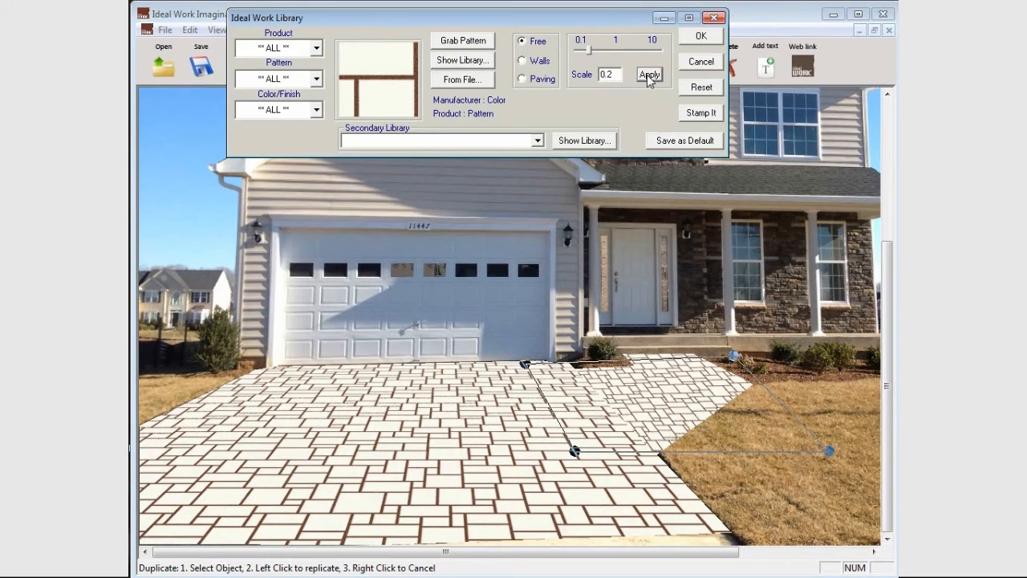
Try the walkway texture at scales of 0.3 and 0.32, applying each value.
left_click_drag(616, 74, 610, 74)
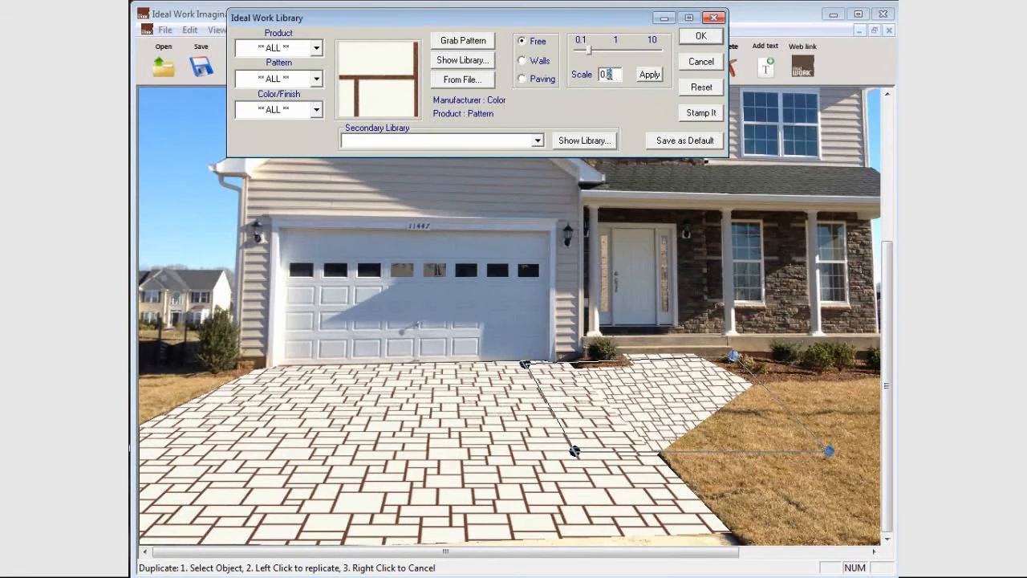
left_click(650, 75)
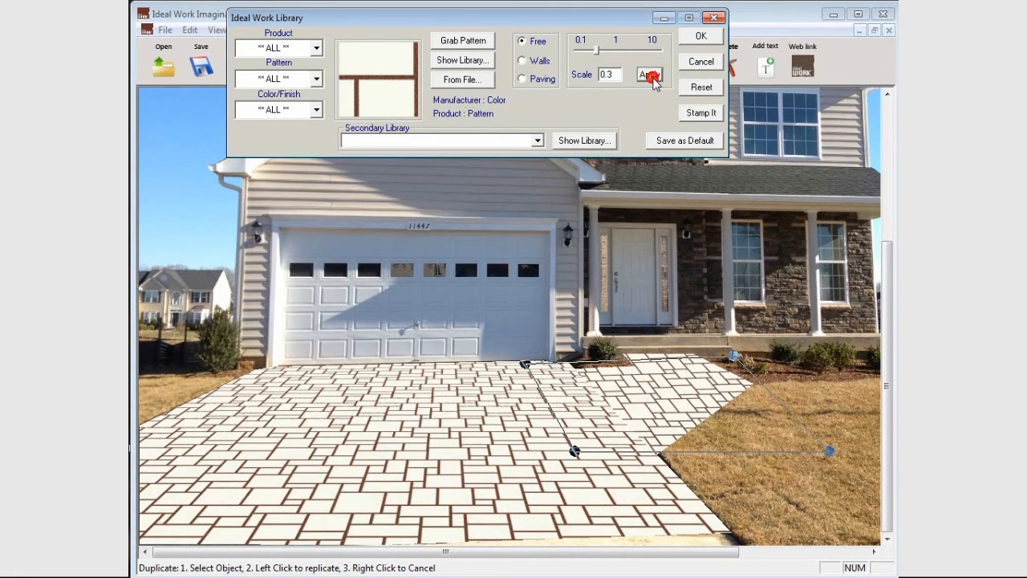
left_click(613, 75)
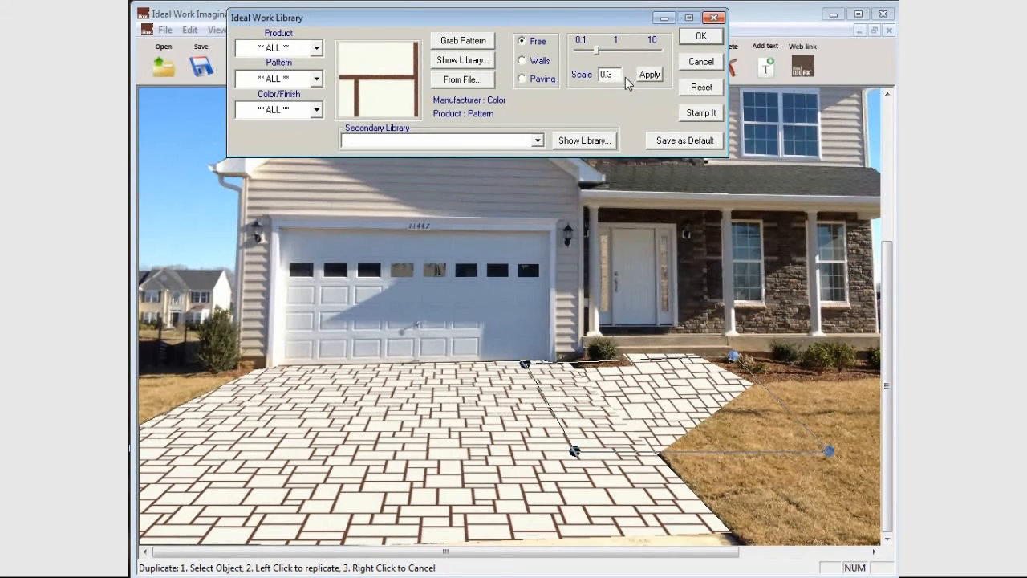
type("2")
left_click(654, 74)
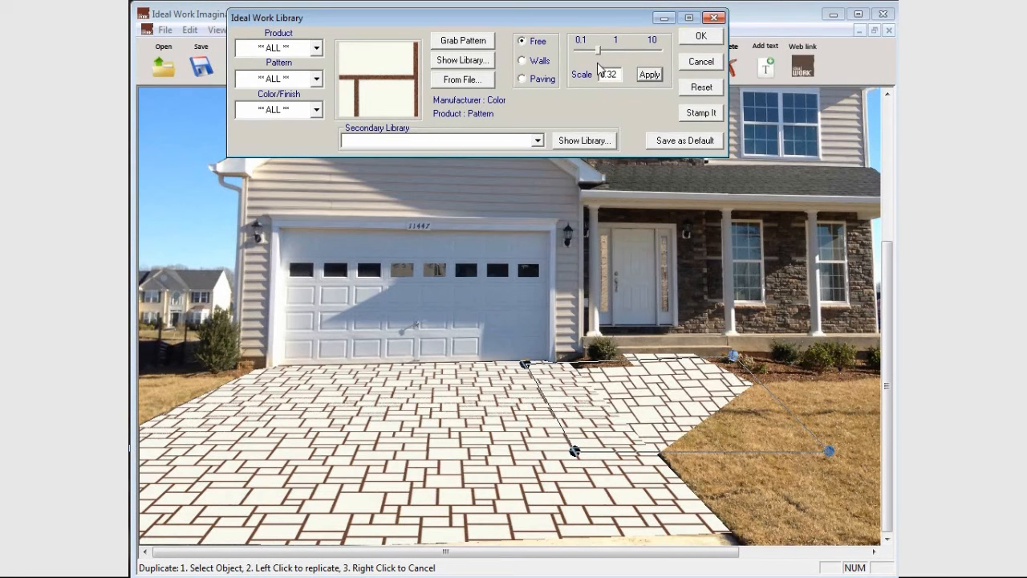
Reduce the walkway texture's scale to 0.3 and accept the texture.
left_click_drag(727, 353, 736, 359)
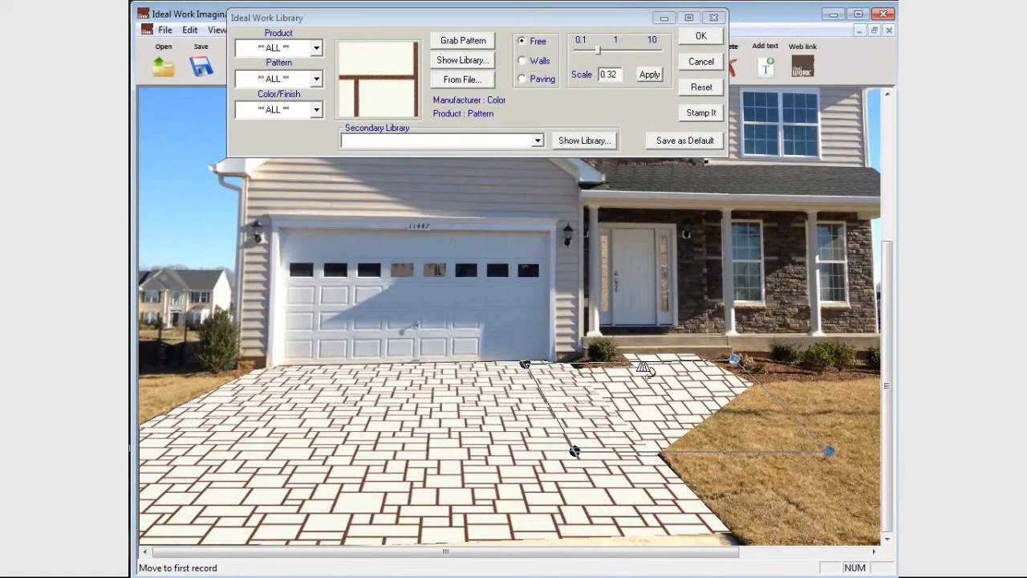
left_click(598, 52)
left_click_drag(598, 51, 596, 51)
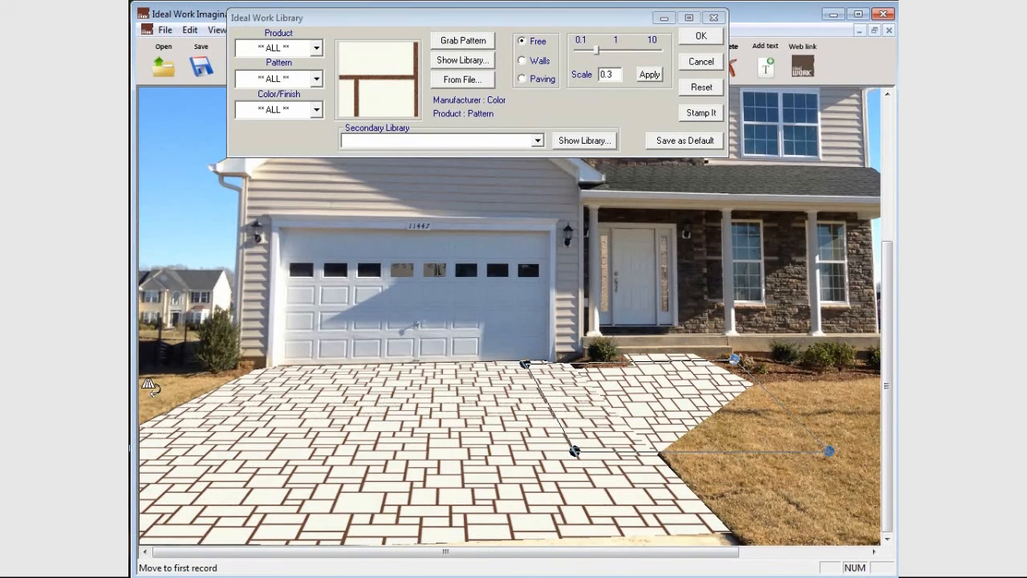
left_click(702, 36)
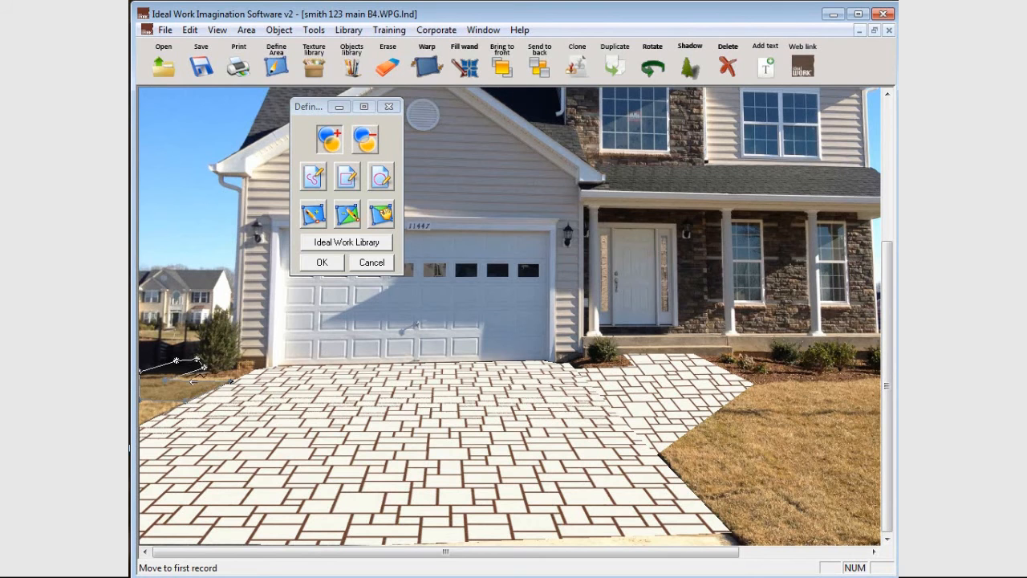
Fill the small outlined area beside the garage-side bush with the pattern grabbed from the walkway instead of a library texture.
left_click(325, 243)
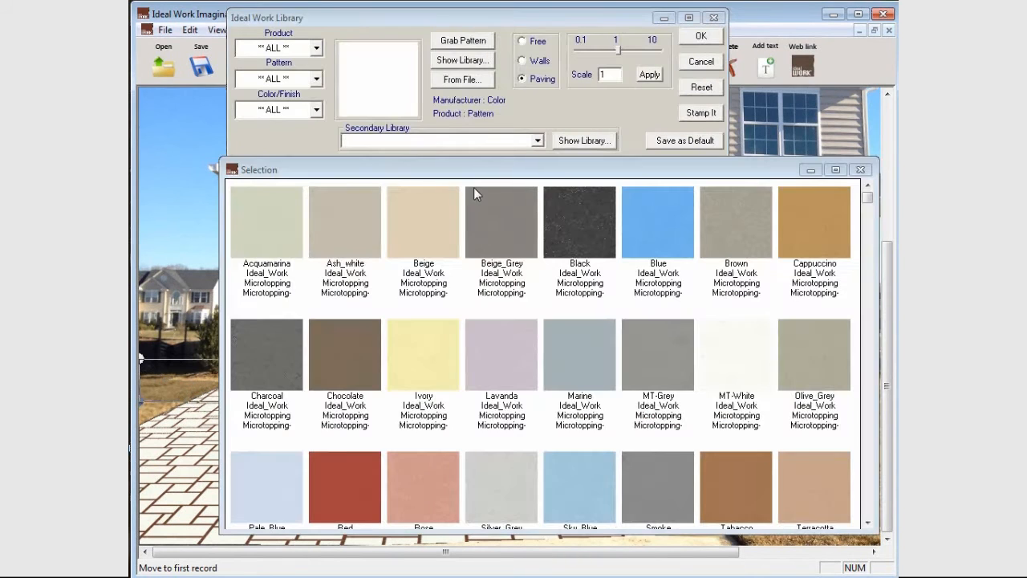
left_click(860, 169)
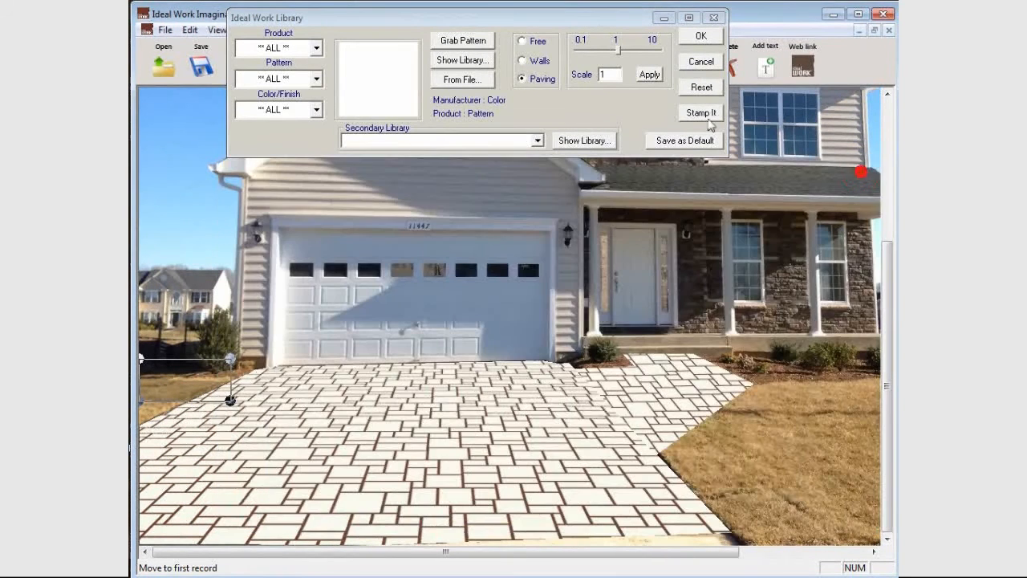
left_click(466, 41)
left_click(671, 371)
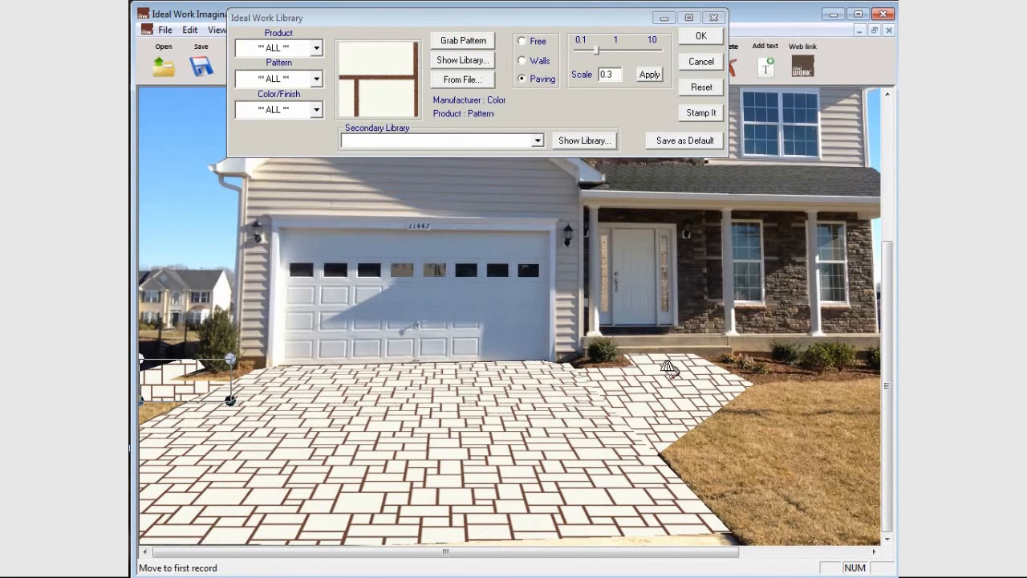
Switch the small side area's texture to Free perspective and slant it by repositioning its two far corners and the near driveway-side corner.
left_click(530, 41)
left_click(143, 358)
left_click_drag(186, 358, 189, 359)
left_click_drag(230, 400, 201, 400)
left_click_drag(235, 354, 264, 361)
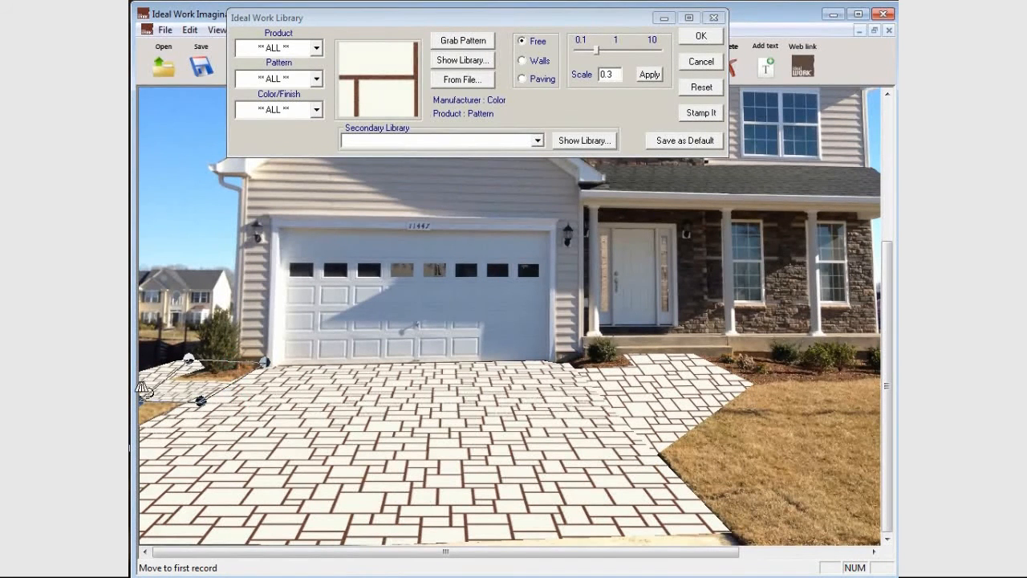
Pull the side texture's near outer corner beyond the photo's edge, accept the texture and deselect the area.
left_click_drag(140, 400, 141, 389)
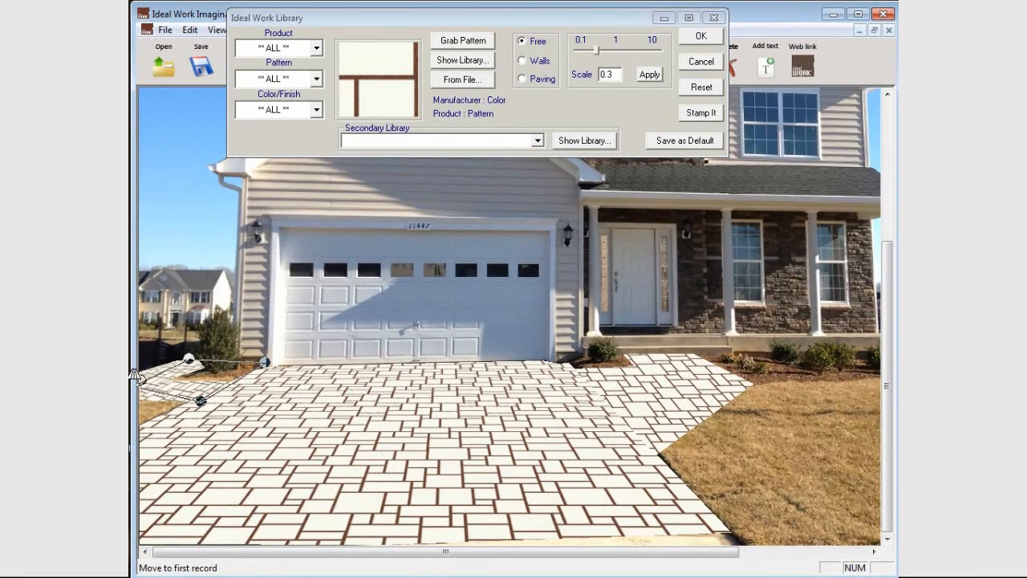
scroll(135, 374, "down", 1)
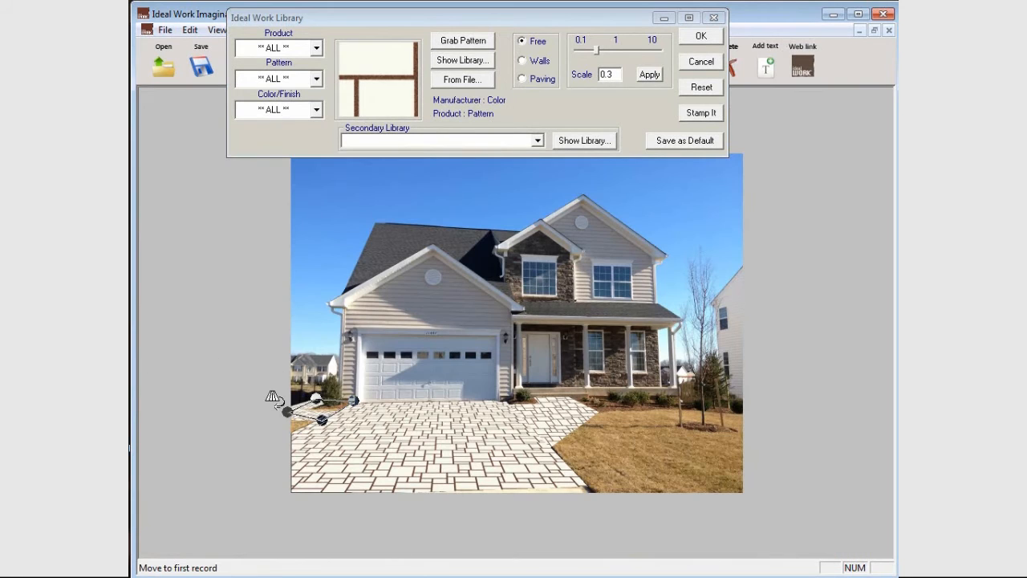
left_click_drag(287, 413, 264, 421)
scroll(334, 401, "up", 1)
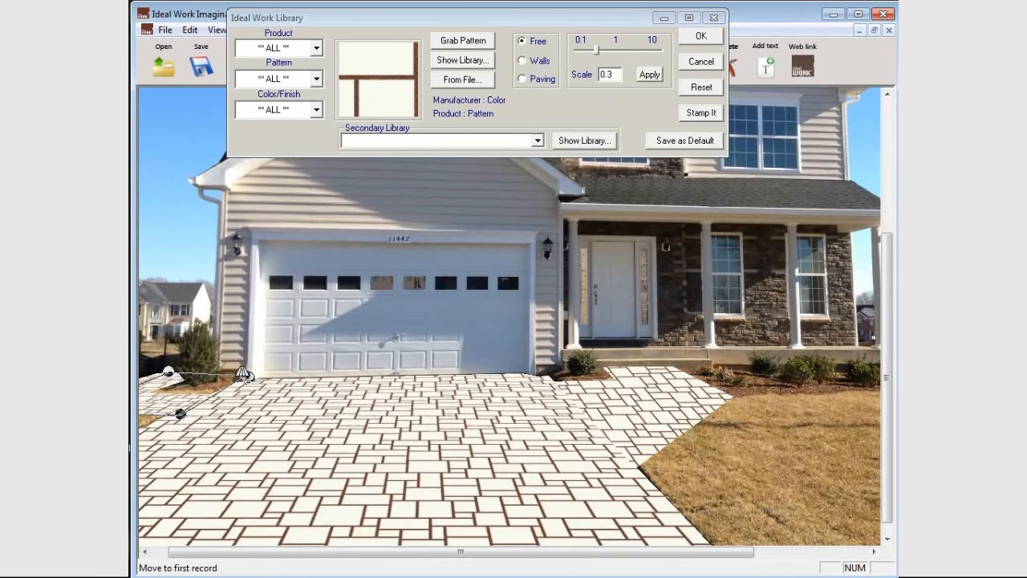
left_click(701, 40)
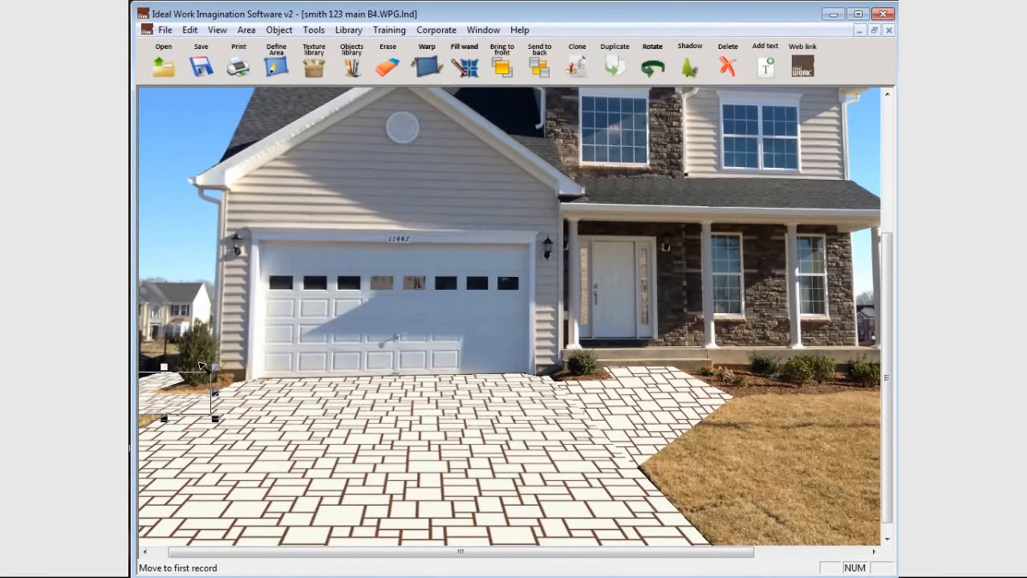
left_click_drag(545, 550, 530, 550)
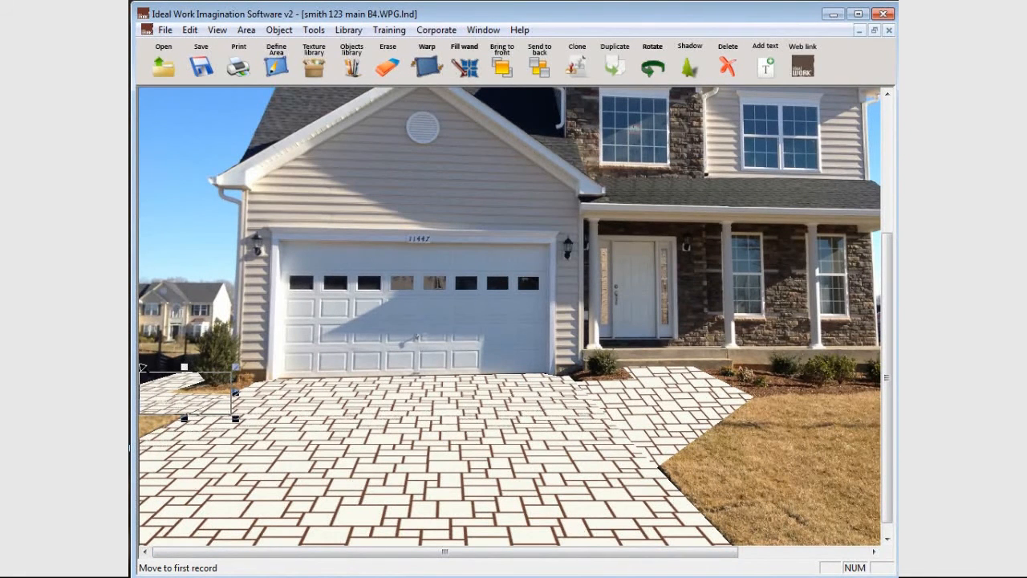
left_click(178, 367)
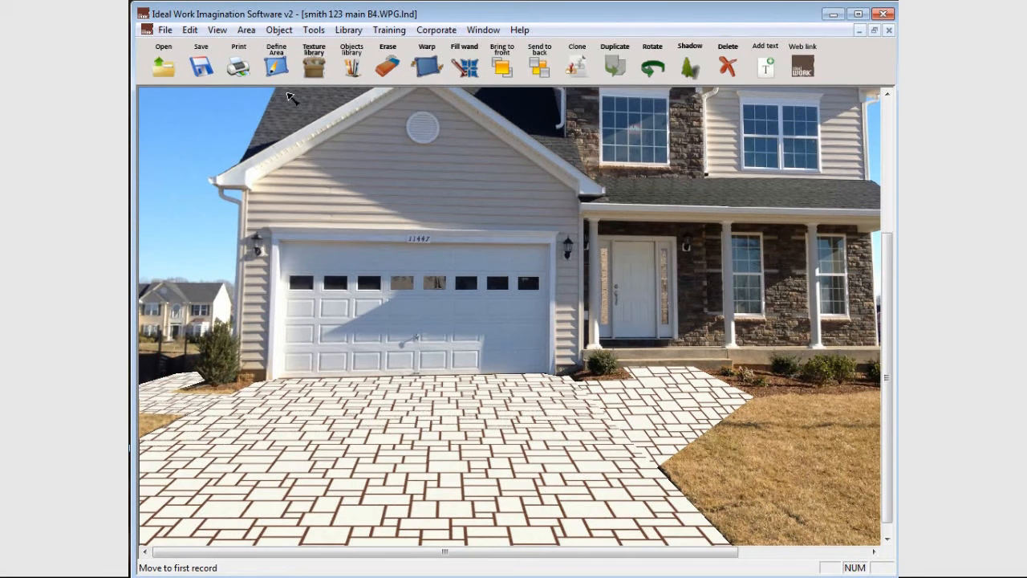
Outline the far part of the small side paving next to the bush as a new area for a shadow.
left_click(276, 64)
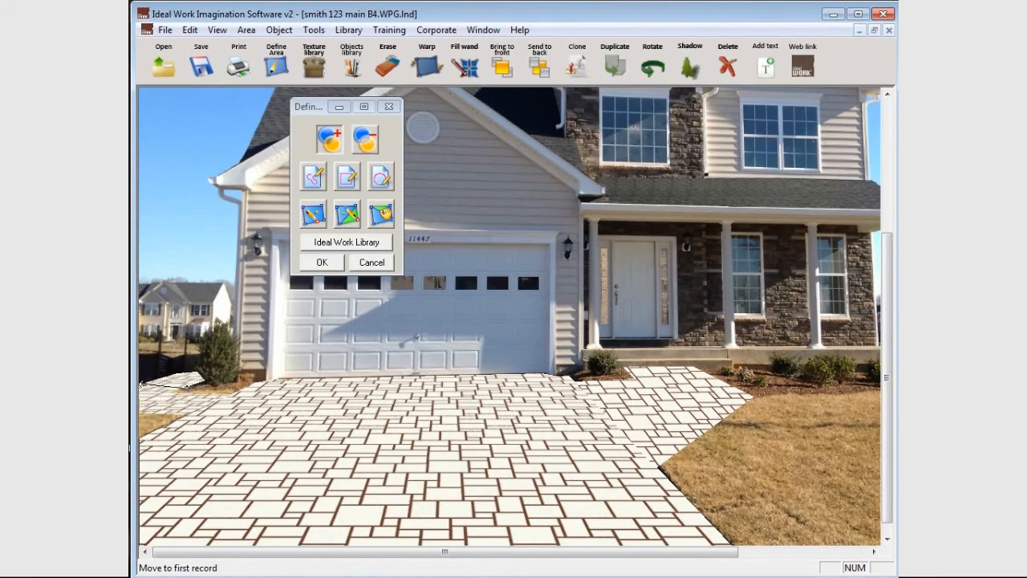
left_click(140, 385)
left_click(182, 369)
left_click(208, 375)
left_click(187, 387)
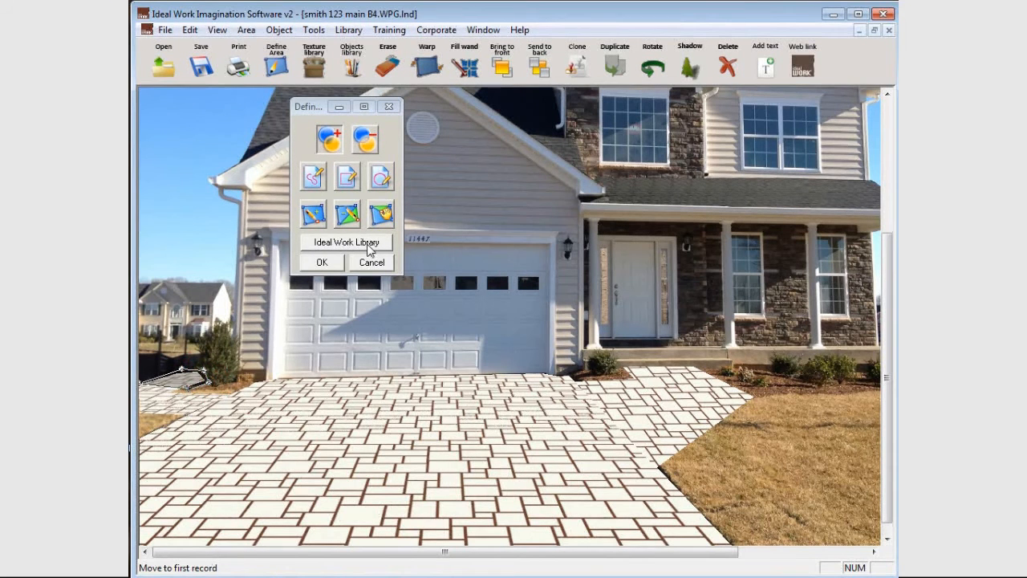
left_click(321, 264)
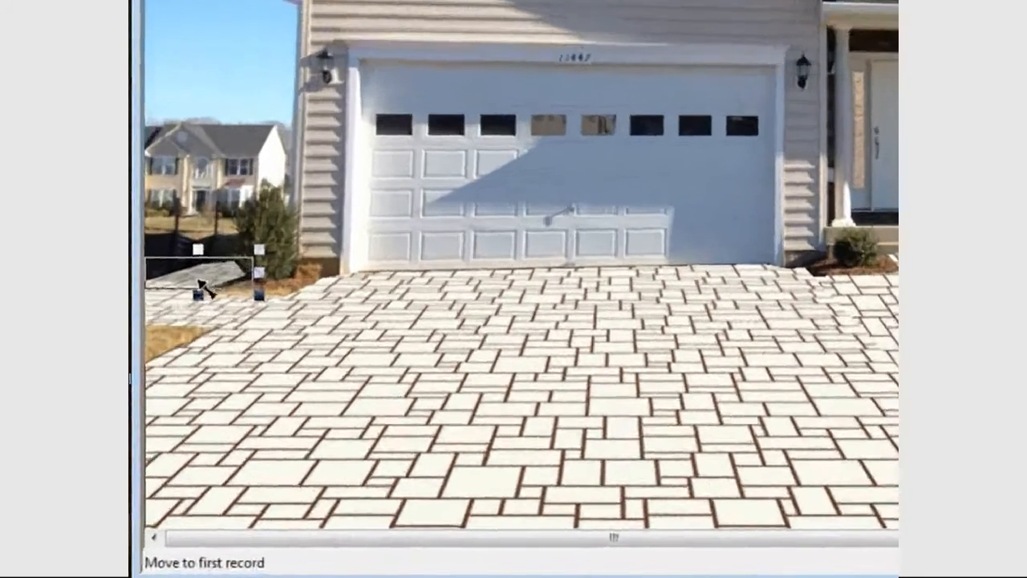
Create a shadow from the outlined side area and set its transparency to 55%.
left_click_drag(199, 277, 223, 258)
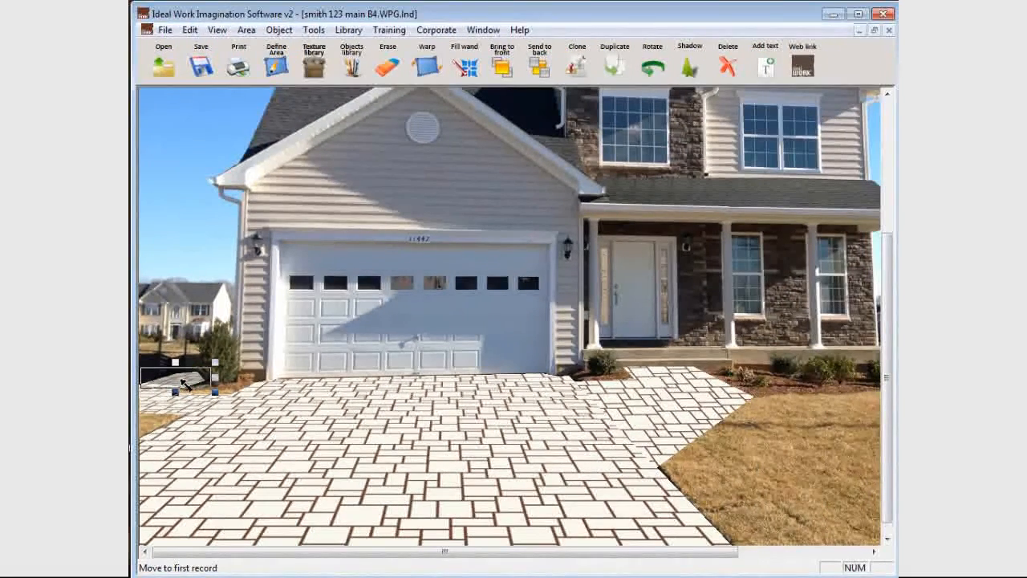
double_click(183, 384)
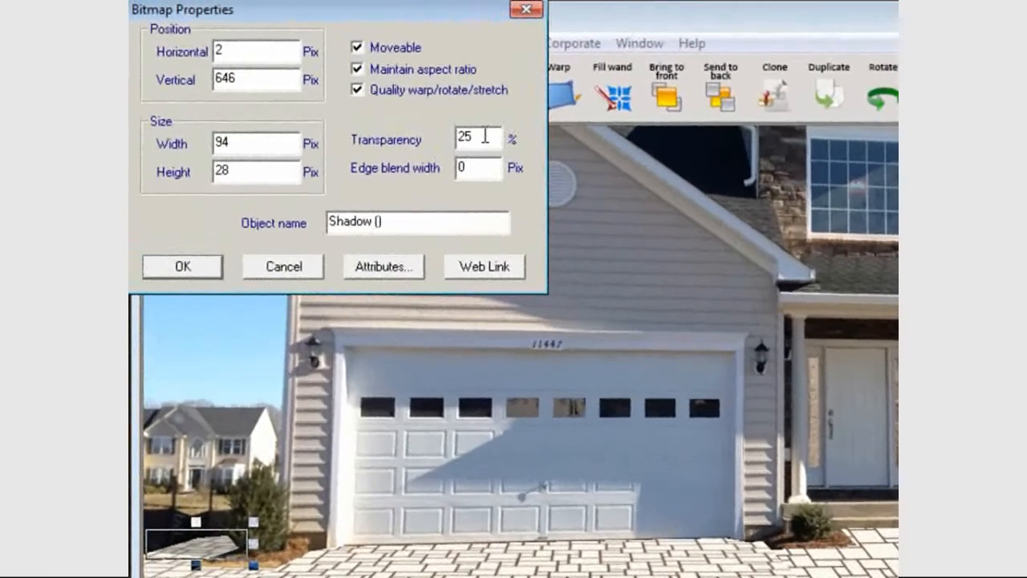
double_click(385, 97)
type("55")
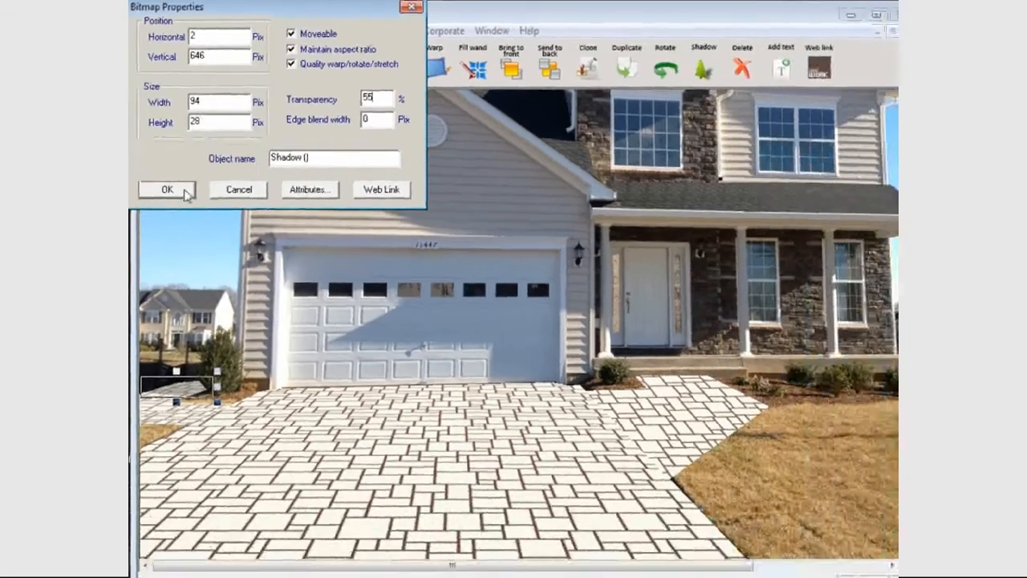
left_click(183, 192)
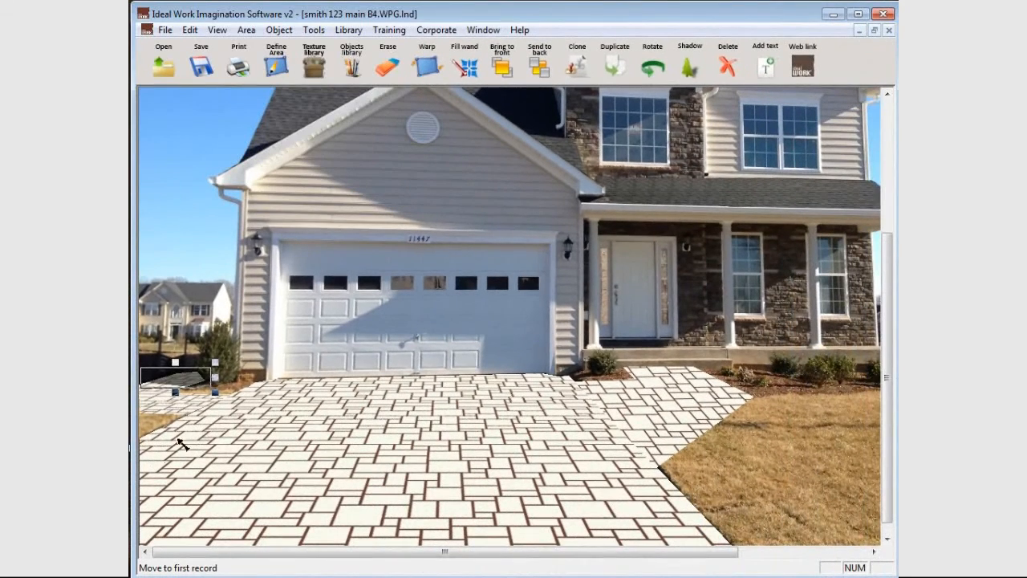
left_click(209, 293)
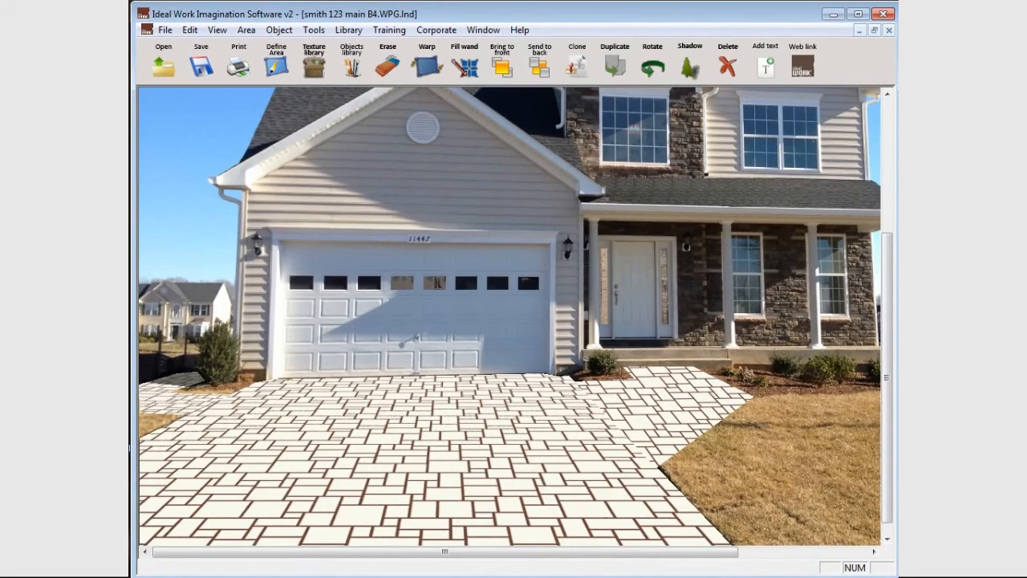
Outline the front lawn as a new area, following the driveway and walkway edges, the planting bed and the photo's edges.
left_click_drag(734, 554, 864, 560)
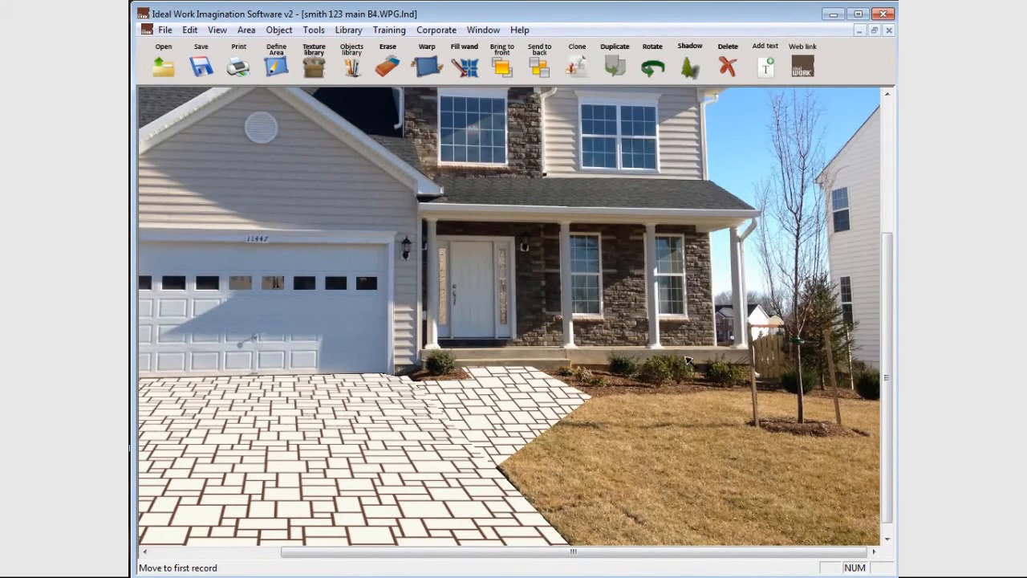
scroll(656, 451, "down", 1)
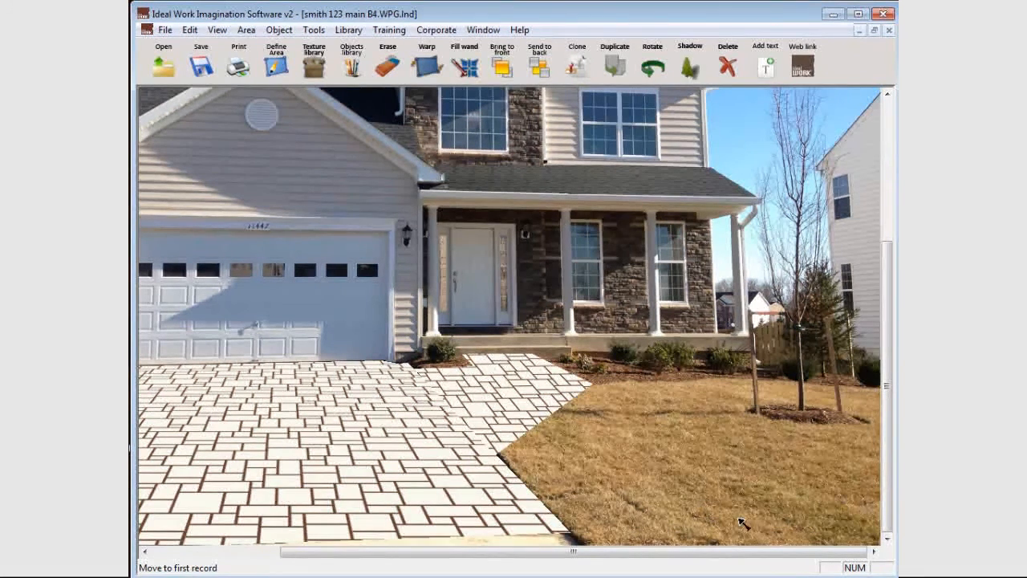
left_click(271, 65)
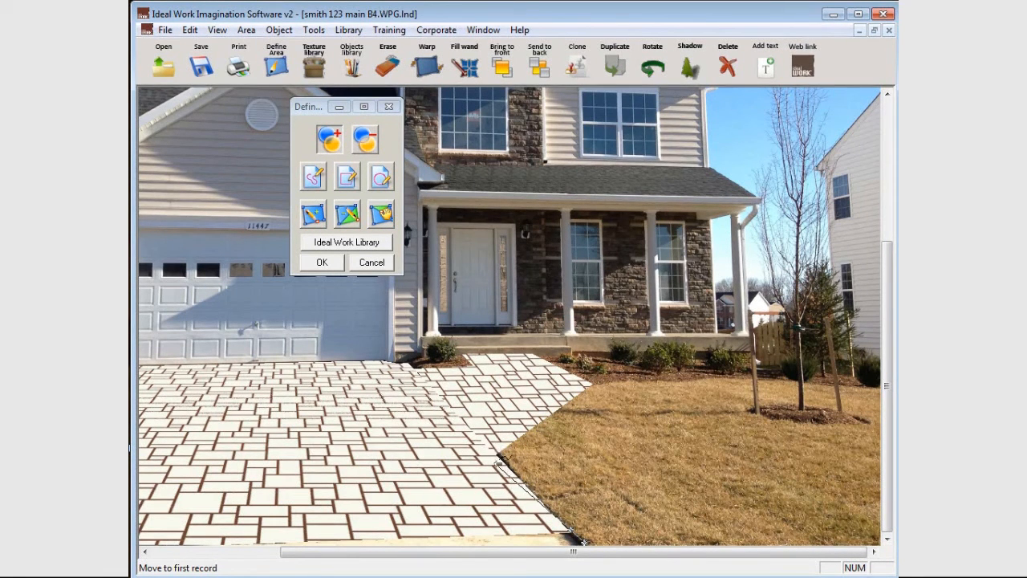
left_click(496, 465)
left_click(477, 441)
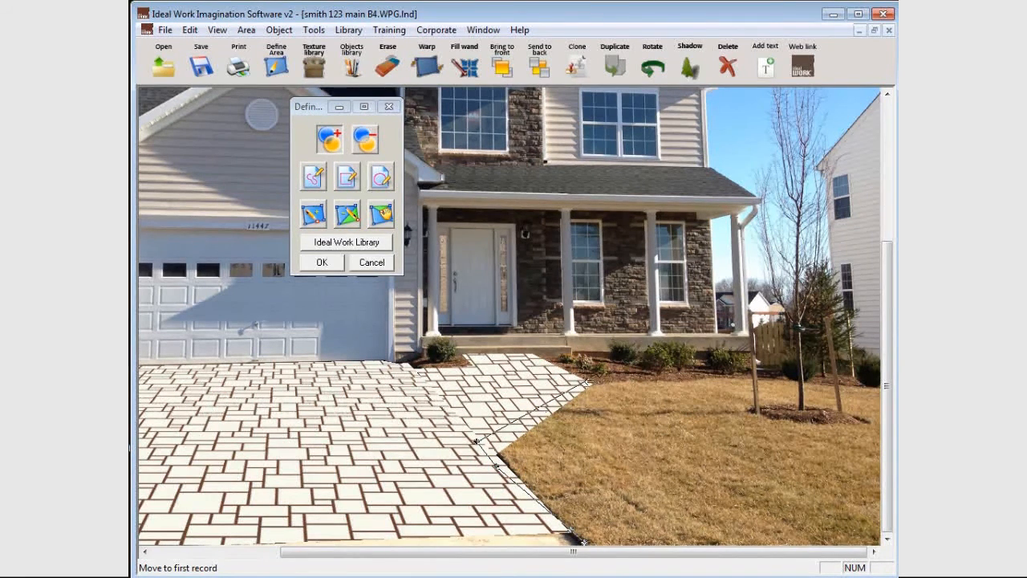
left_click(586, 386)
left_click(622, 379)
left_click(726, 379)
left_click(780, 379)
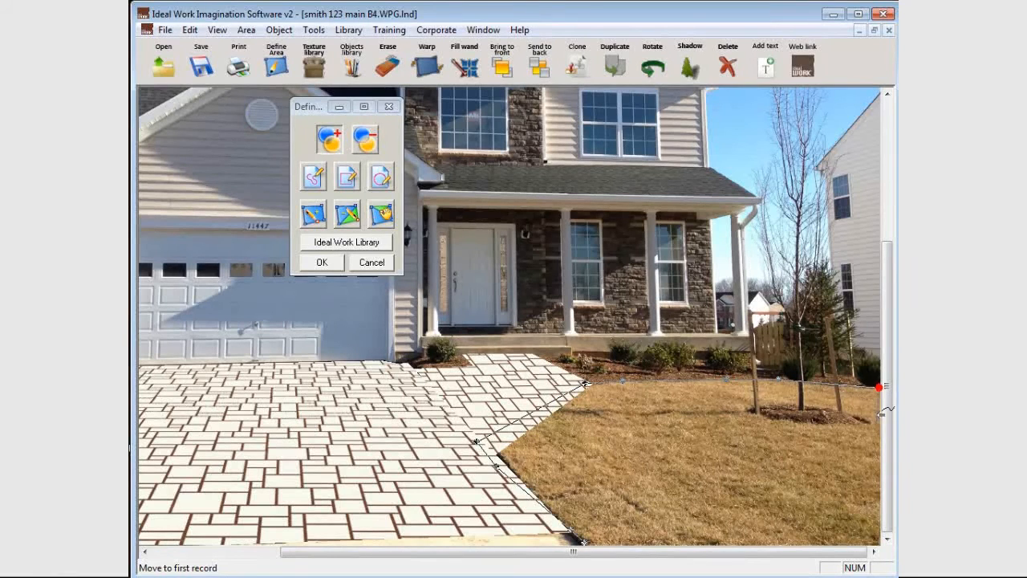
left_click(879, 544)
left_click(585, 544)
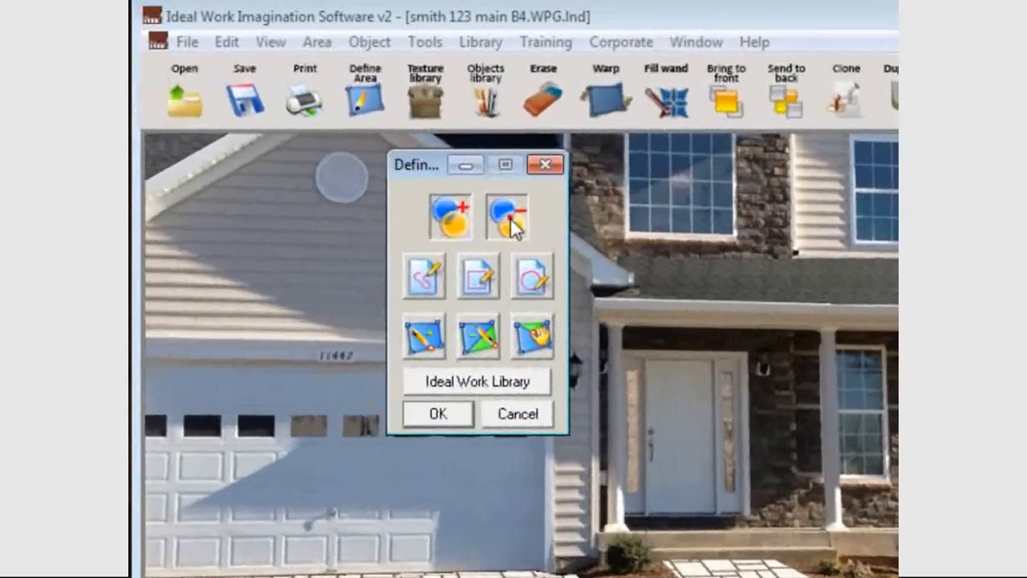
Subtract an ellipse around the mulch bed at the base of the tree from the lawn area.
left_click(366, 141)
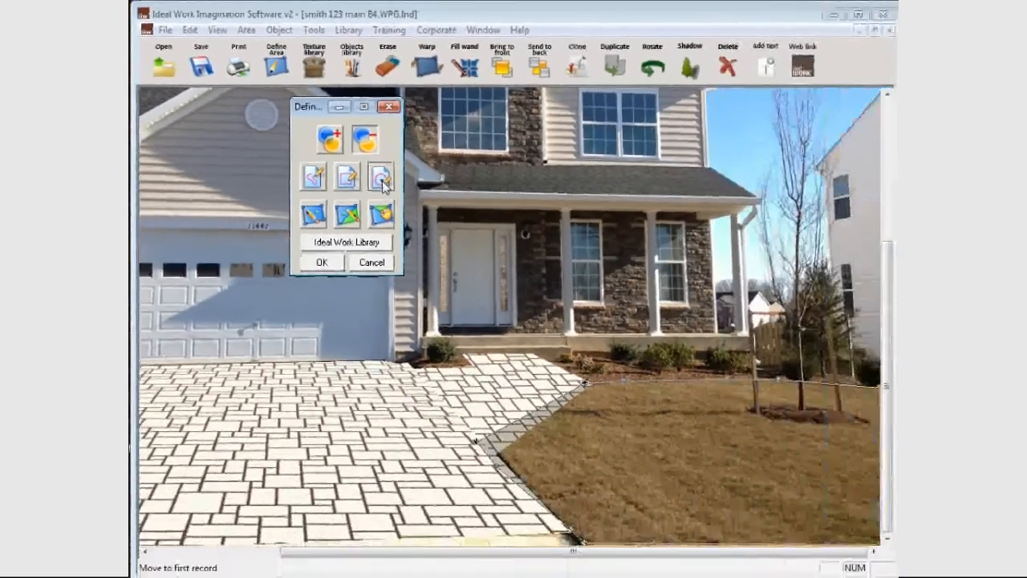
left_click(532, 277)
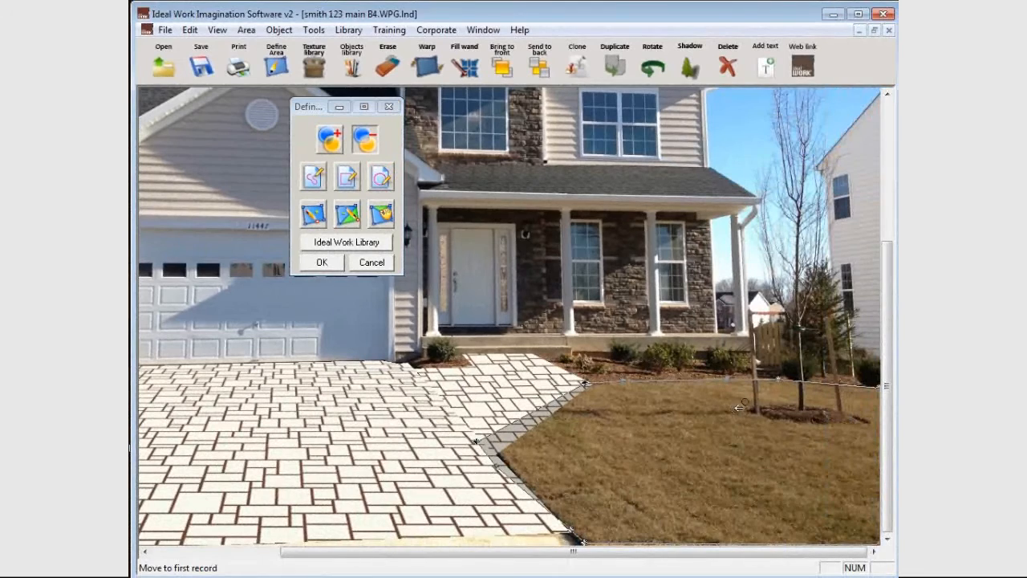
left_click_drag(753, 399, 850, 417)
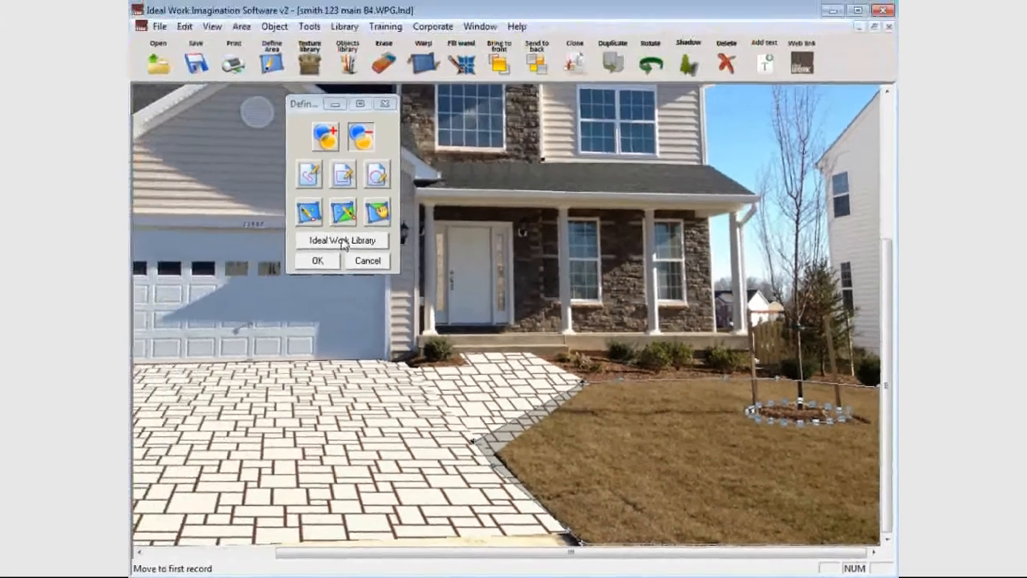
Fill the lawn area with the Grass 6 texture from the Grass and Mulch secondary library.
left_click(173, 134)
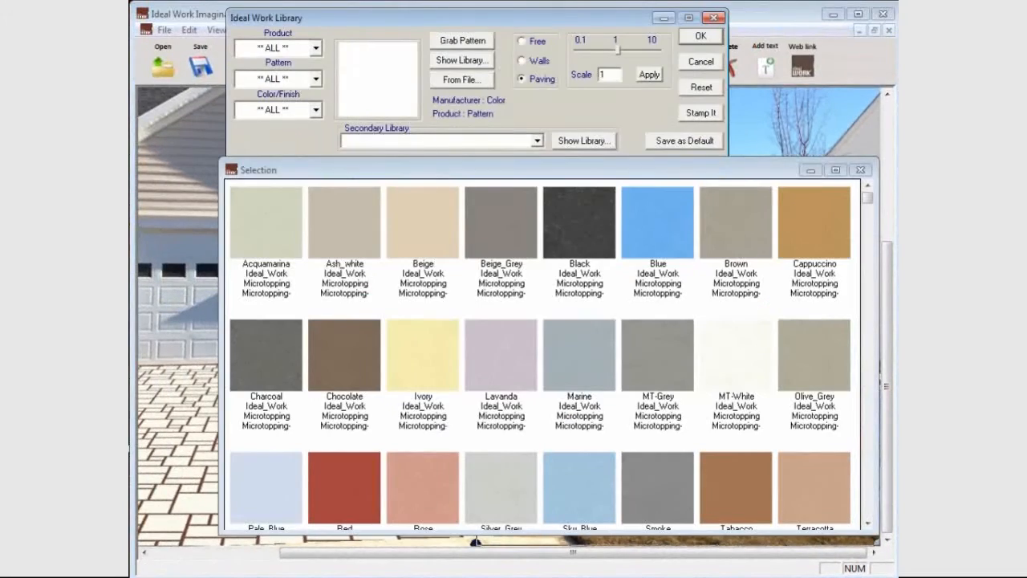
left_click(537, 142)
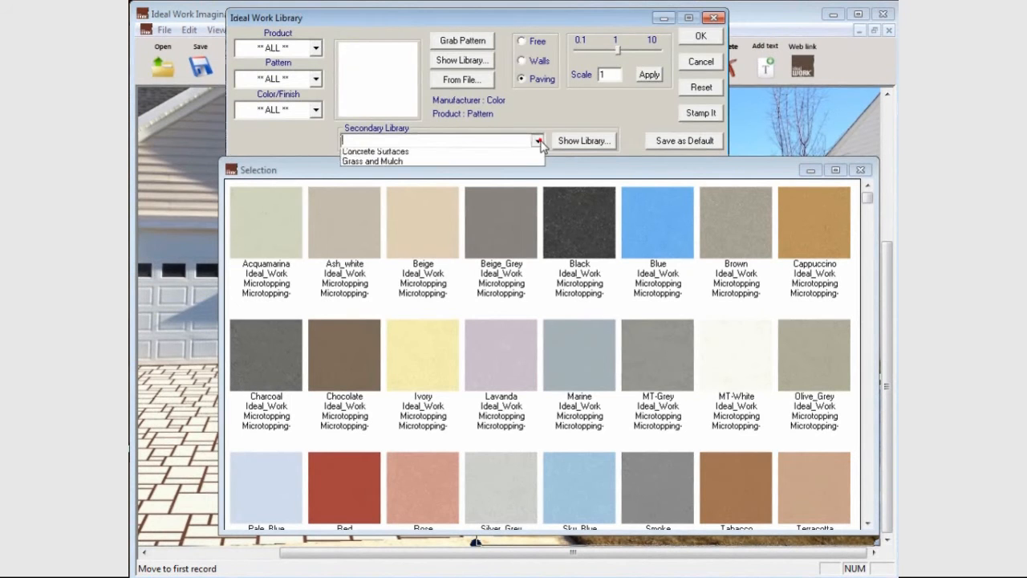
left_click(386, 165)
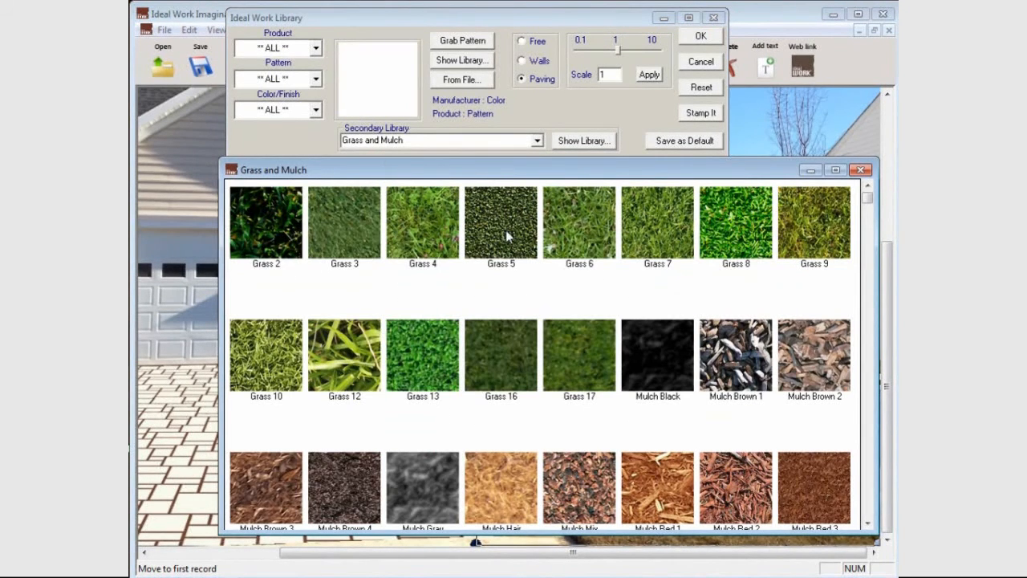
double_click(574, 229)
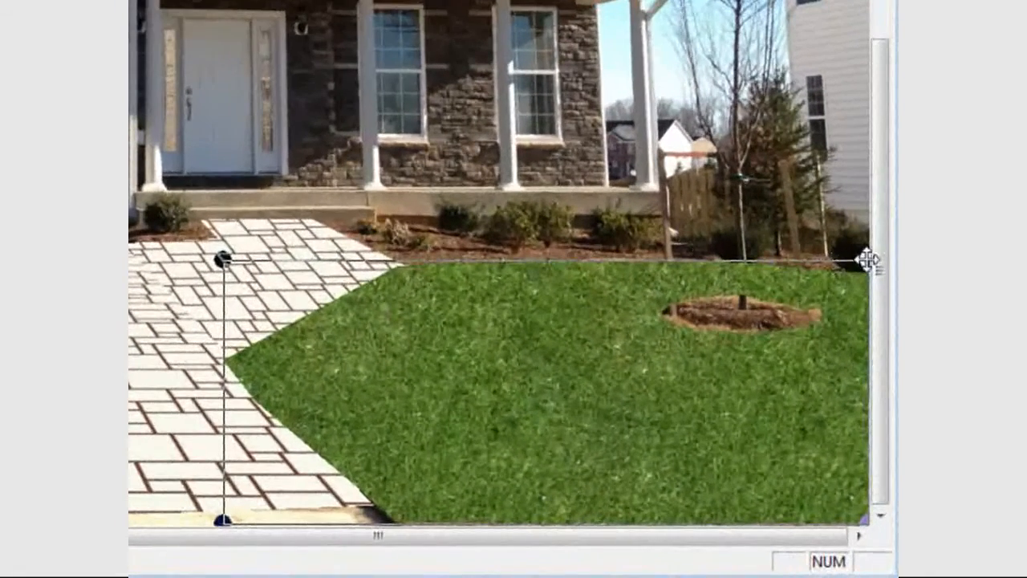
Shape the grass texture's perspective grid by narrowing its far edge and raising it to the planting bed in front of the porch.
left_click_drag(875, 376, 818, 376)
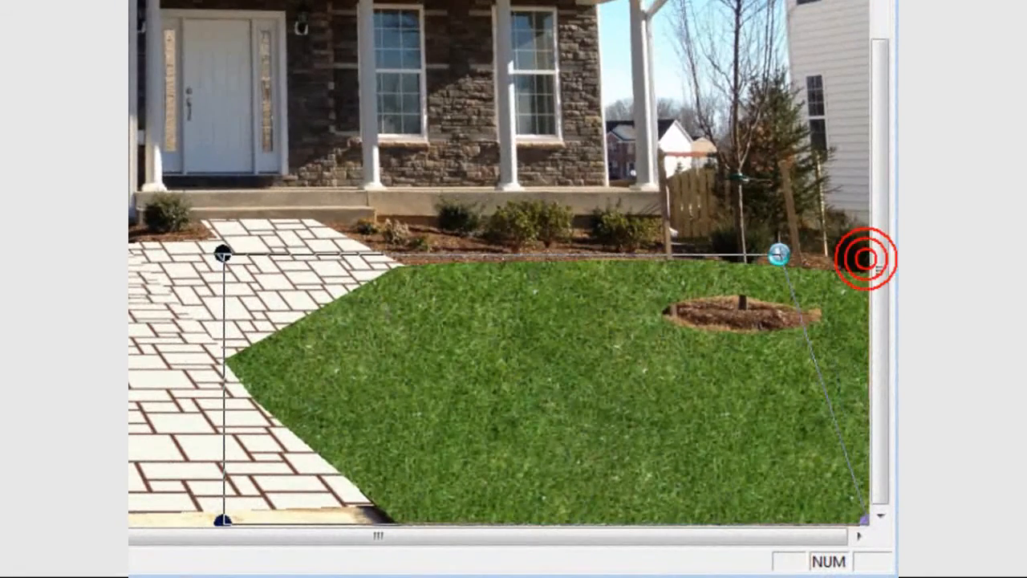
left_click_drag(223, 254, 406, 240)
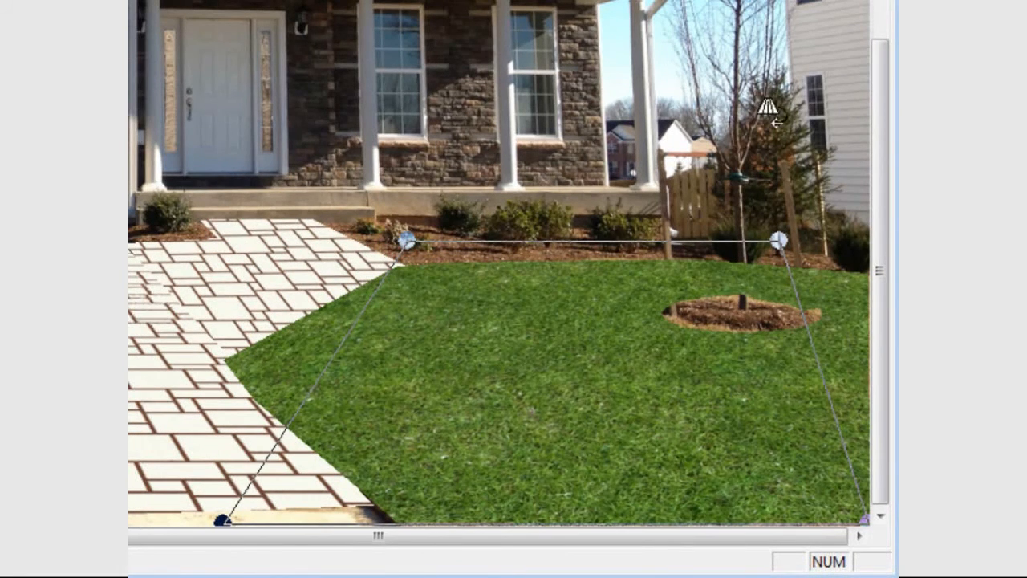
left_click_drag(780, 238, 731, 236)
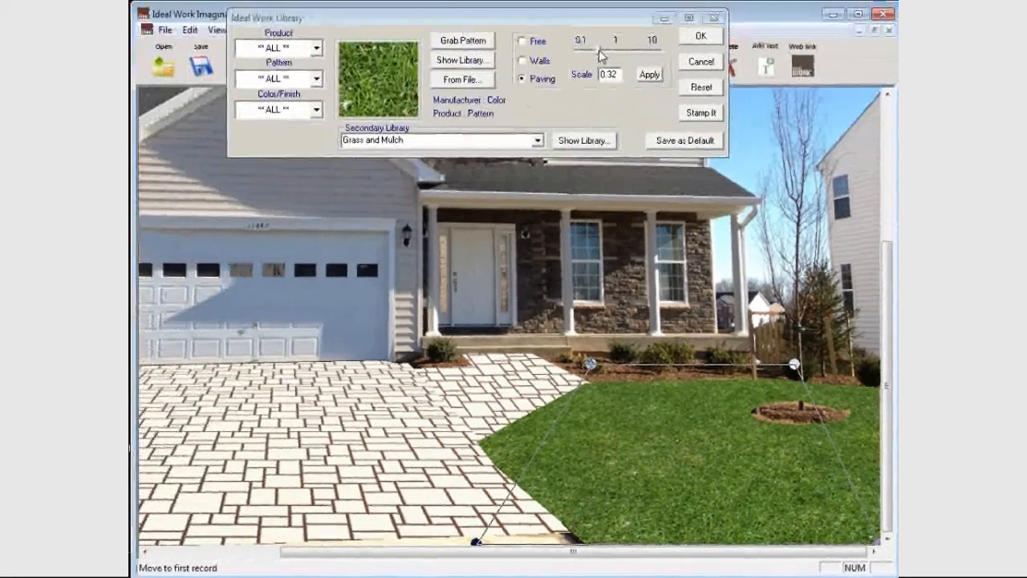
Set the grass texture scale to 0.24, accept it and send the lawn behind the paving.
left_click_drag(599, 50, 593, 50)
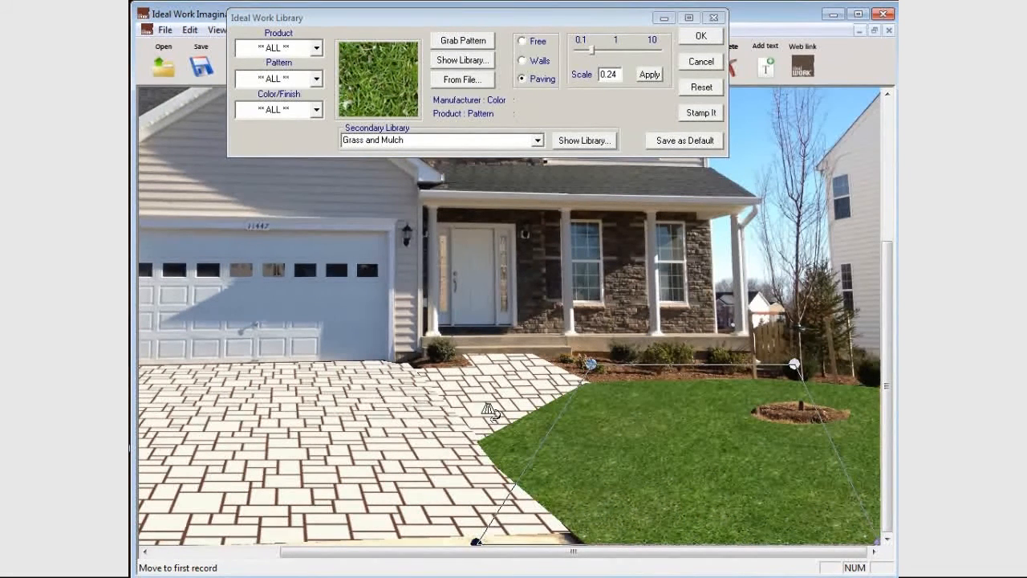
left_click(700, 39)
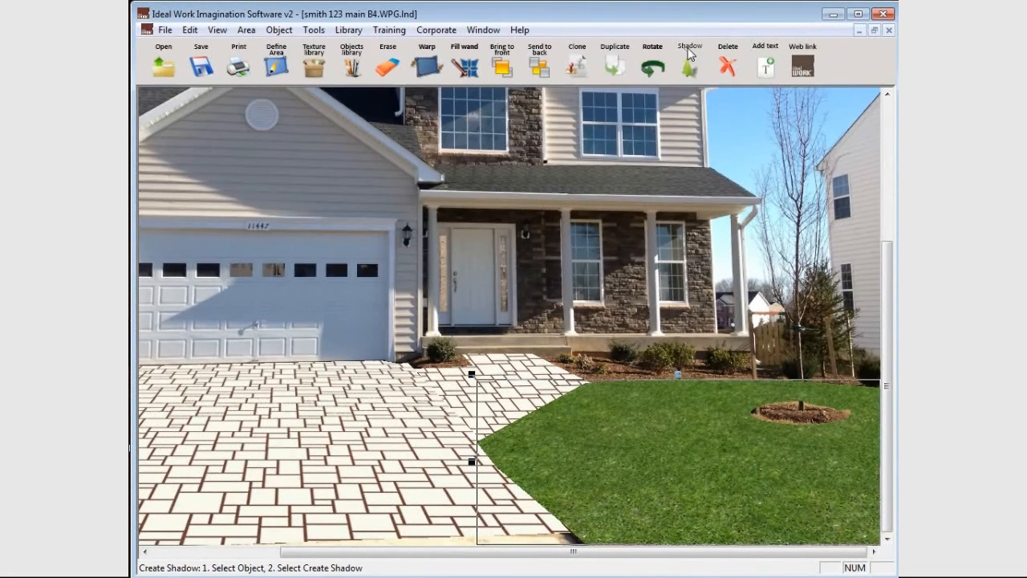
left_click(539, 72)
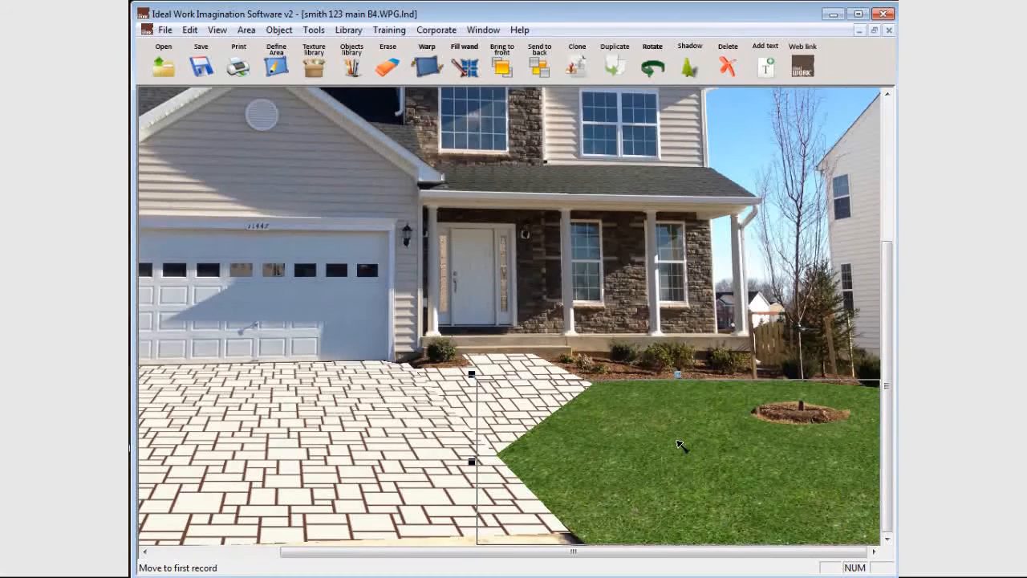
Edit the lawn area and pull in the outline points at the right end of the tree's mulch bed to follow the mulch.
left_click(245, 30)
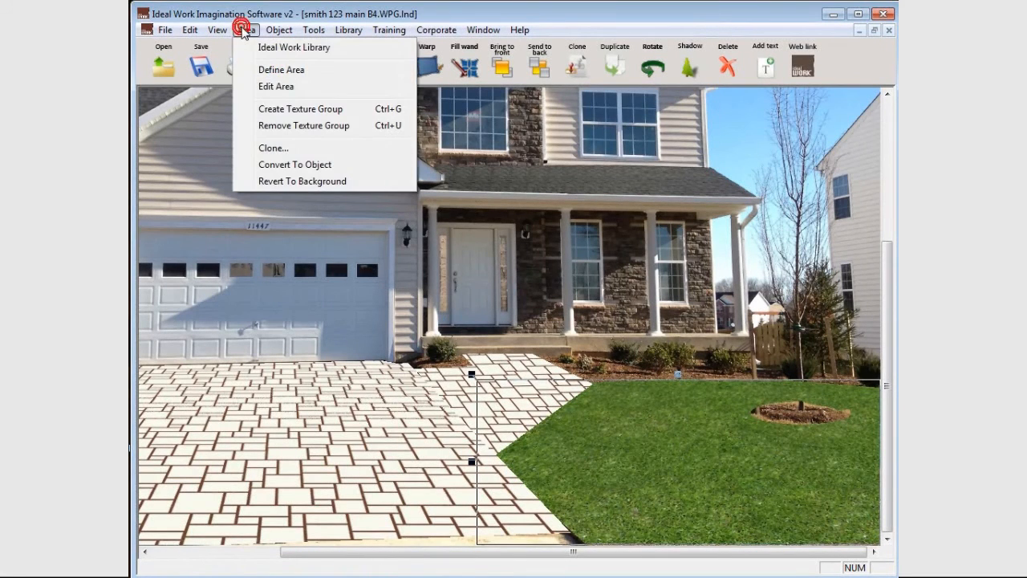
left_click(273, 86)
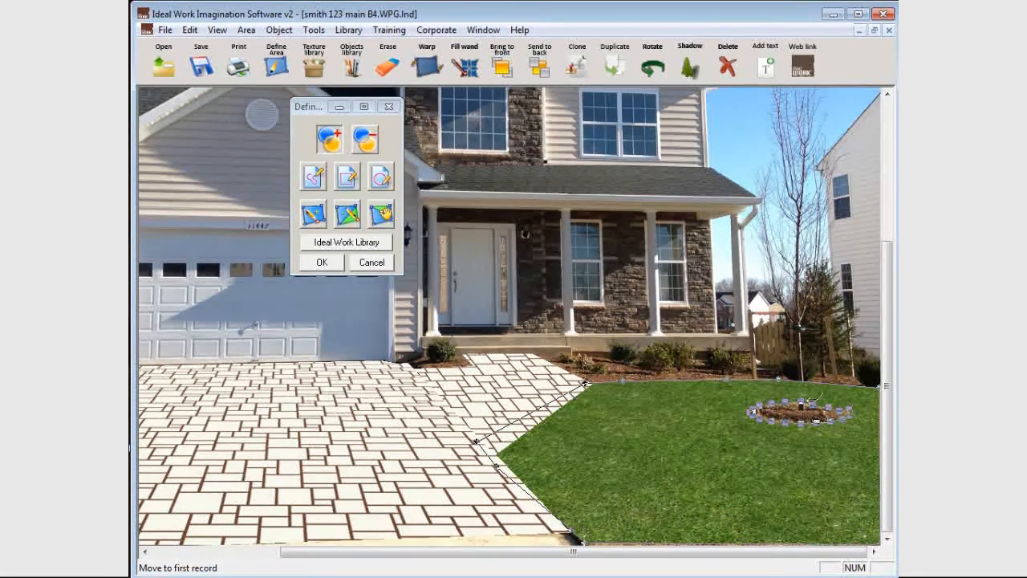
scroll(803, 412, "up", 2)
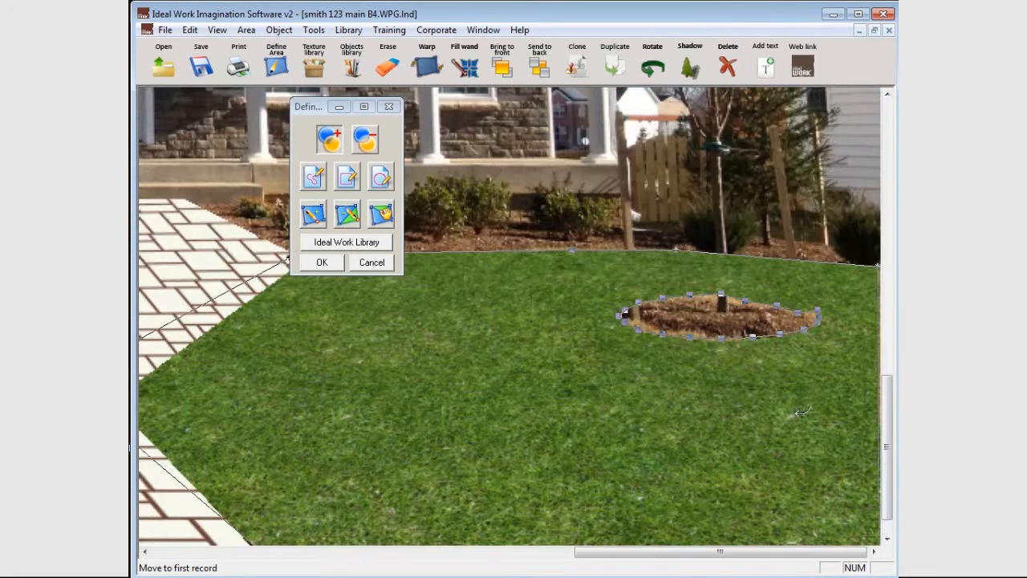
scroll(725, 313, "up", 2)
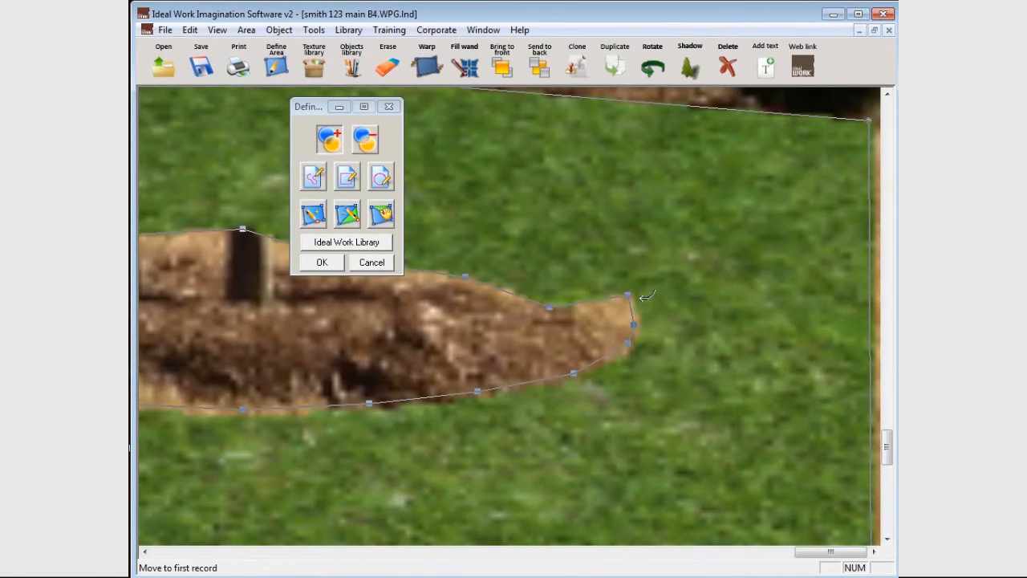
left_click_drag(629, 295, 590, 311)
left_click_drag(635, 325, 605, 349)
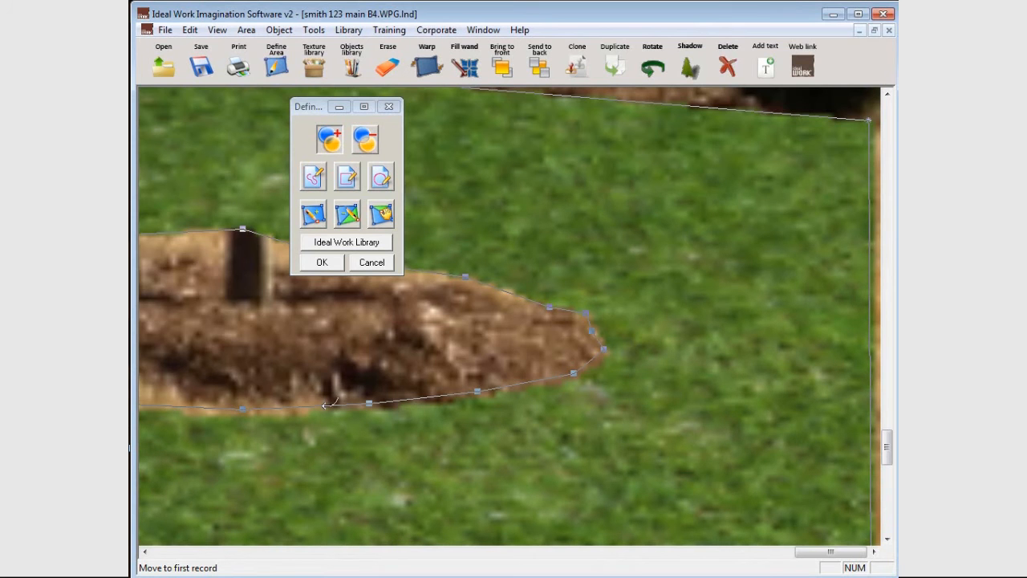
Move the outline points along the lower edge and left end of the mulch bed inward to match the mulch.
left_click_drag(830, 552, 793, 551)
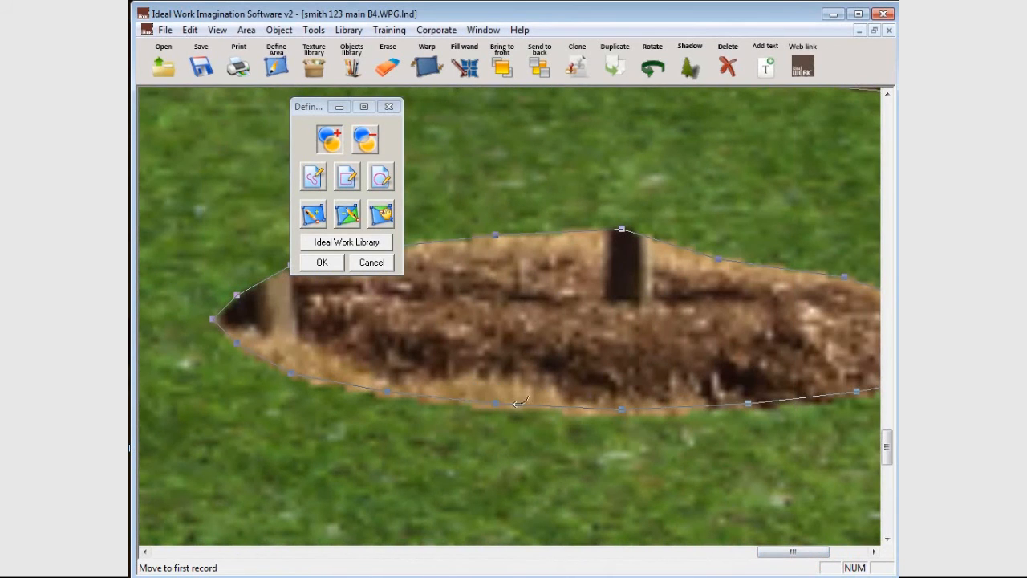
left_click_drag(495, 403, 494, 385)
left_click_drag(388, 392, 385, 379)
left_click_drag(291, 373, 337, 362)
left_click_drag(213, 318, 296, 349)
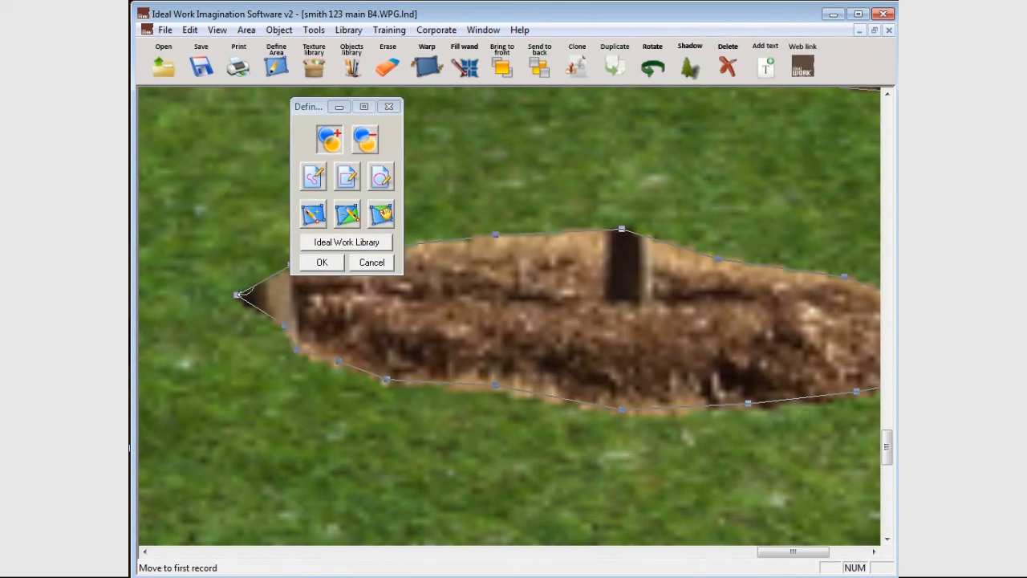
left_click_drag(237, 294, 285, 295)
Adjust the outline points on the upper edge of the mulch bed near the tree trunk and apply the edited lawn area.
left_click_drag(339, 107, 277, 108)
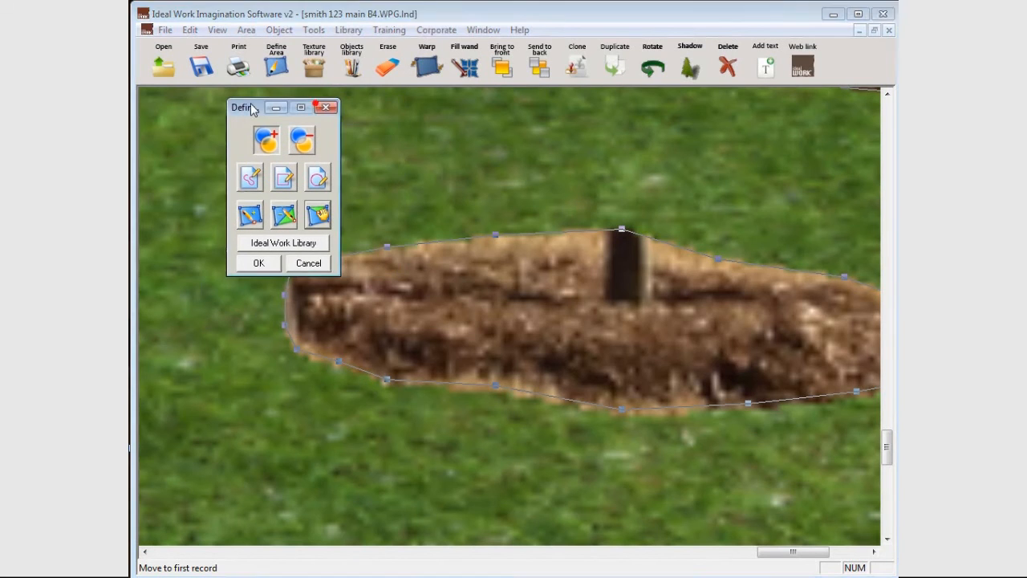
left_click_drag(497, 234, 520, 235)
left_click_drag(622, 230, 615, 246)
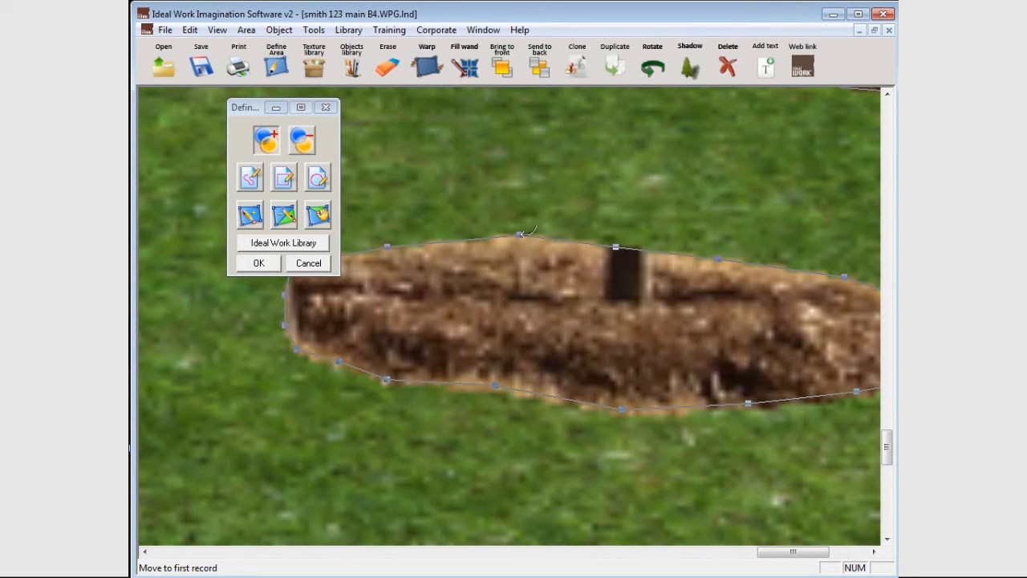
left_click(259, 264)
scroll(569, 334, "down", 3)
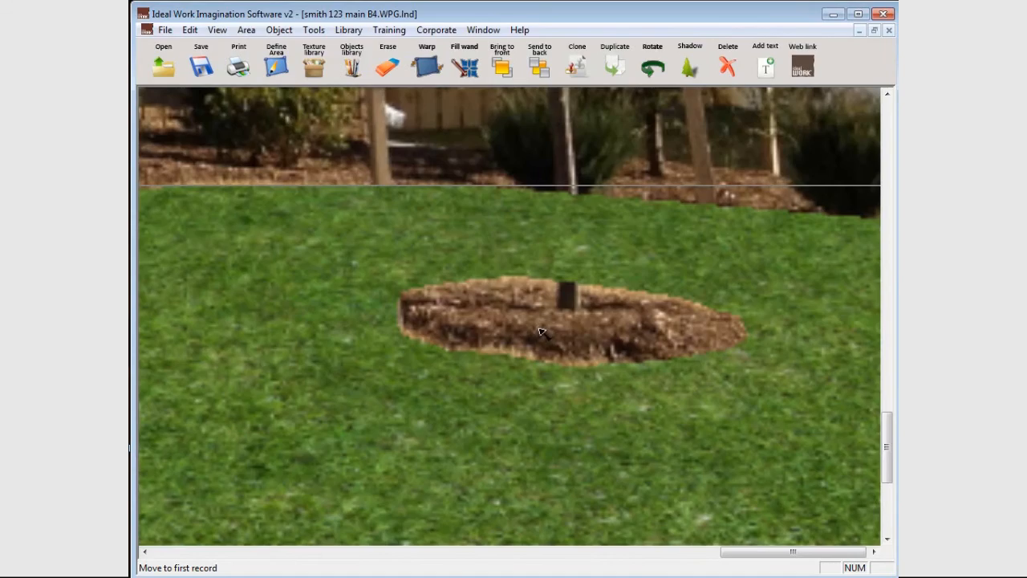
scroll(602, 373, "down", 1)
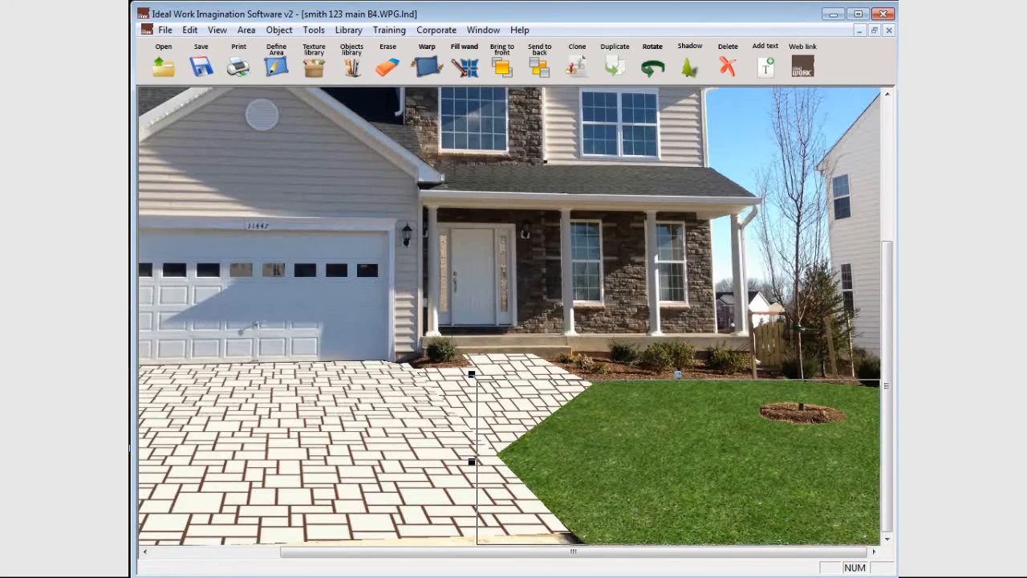